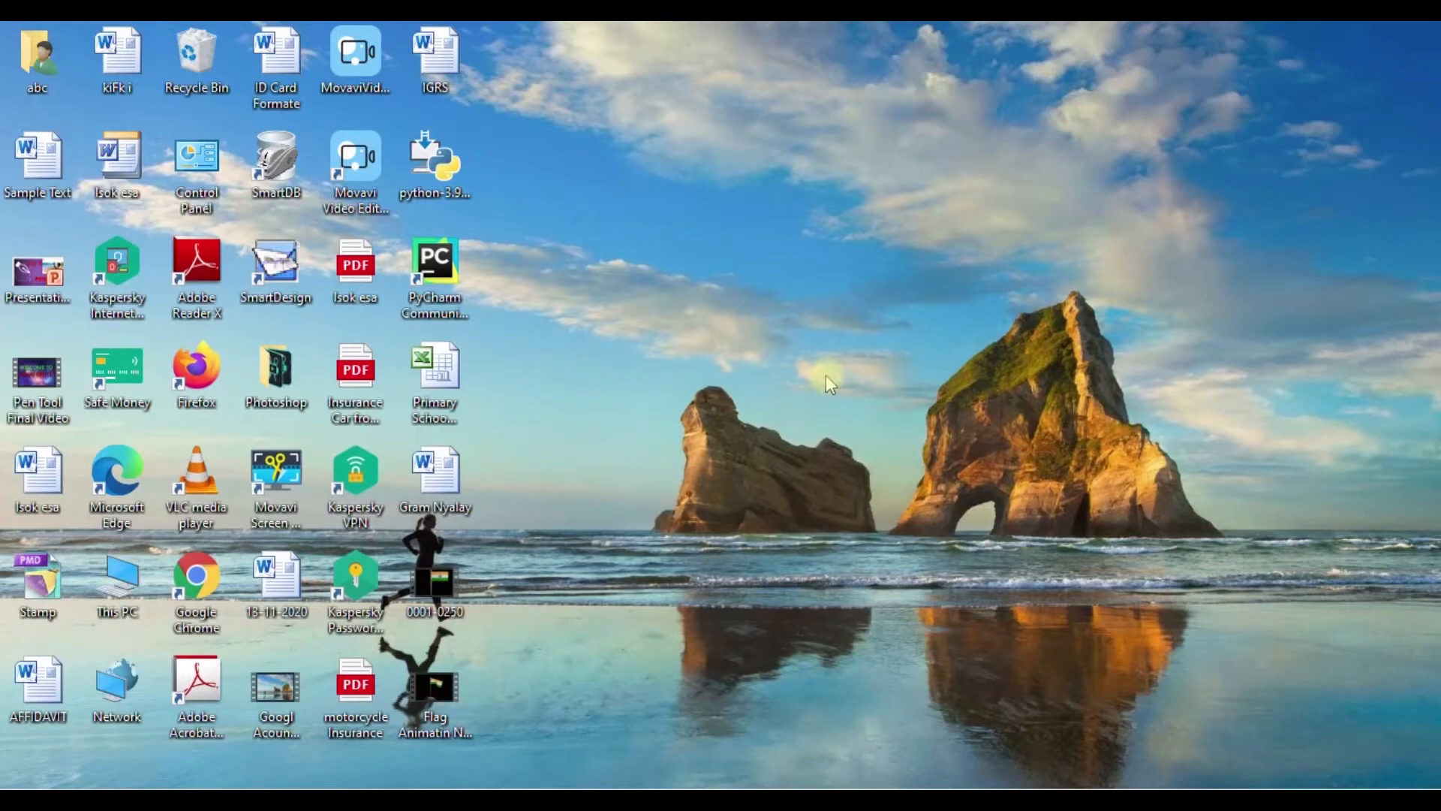
# Switch to Adobe Photoshop and bring up the list of shape tool variants grouped with the Rectangle Tool.
pyautogui.click(758, 803)
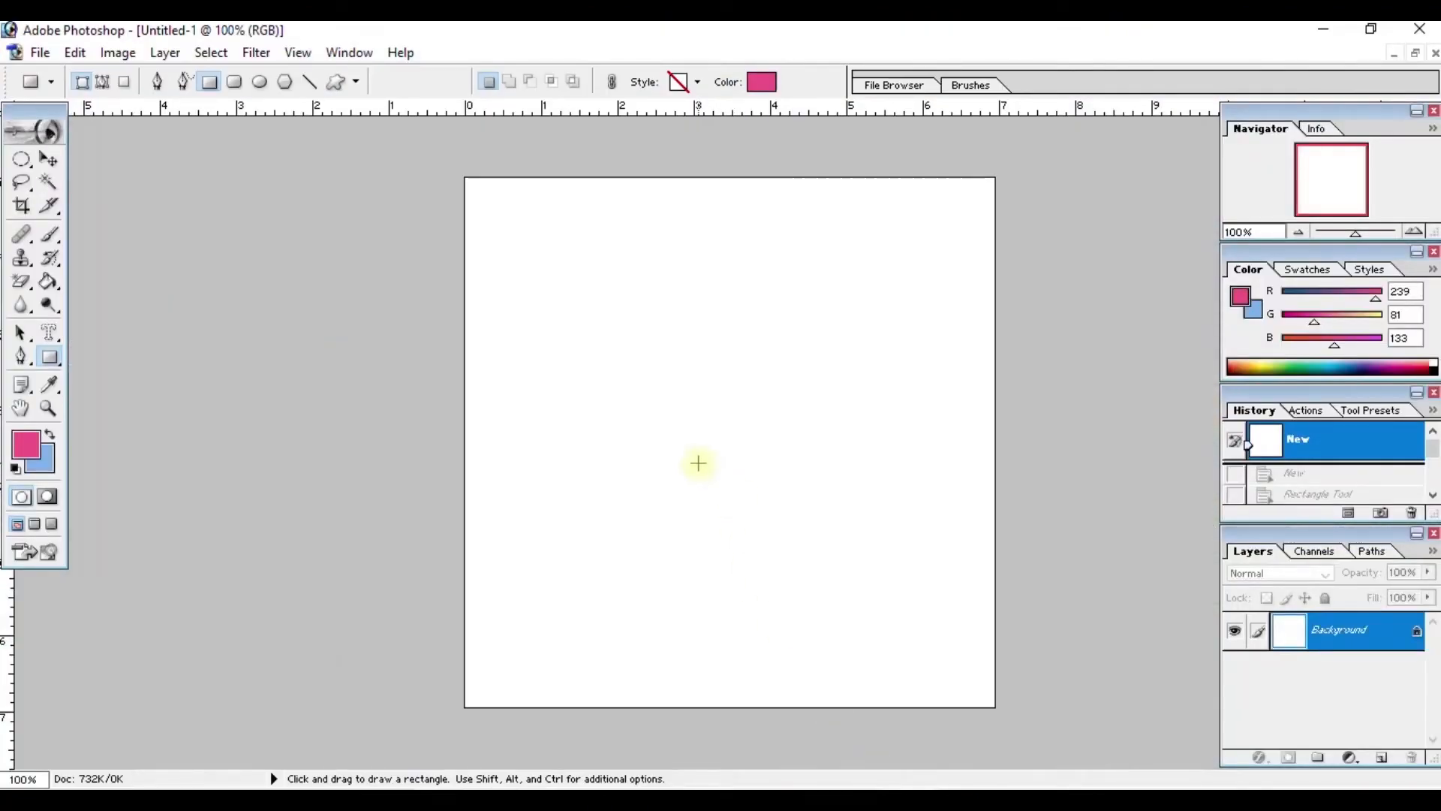
pyautogui.click(53, 360)
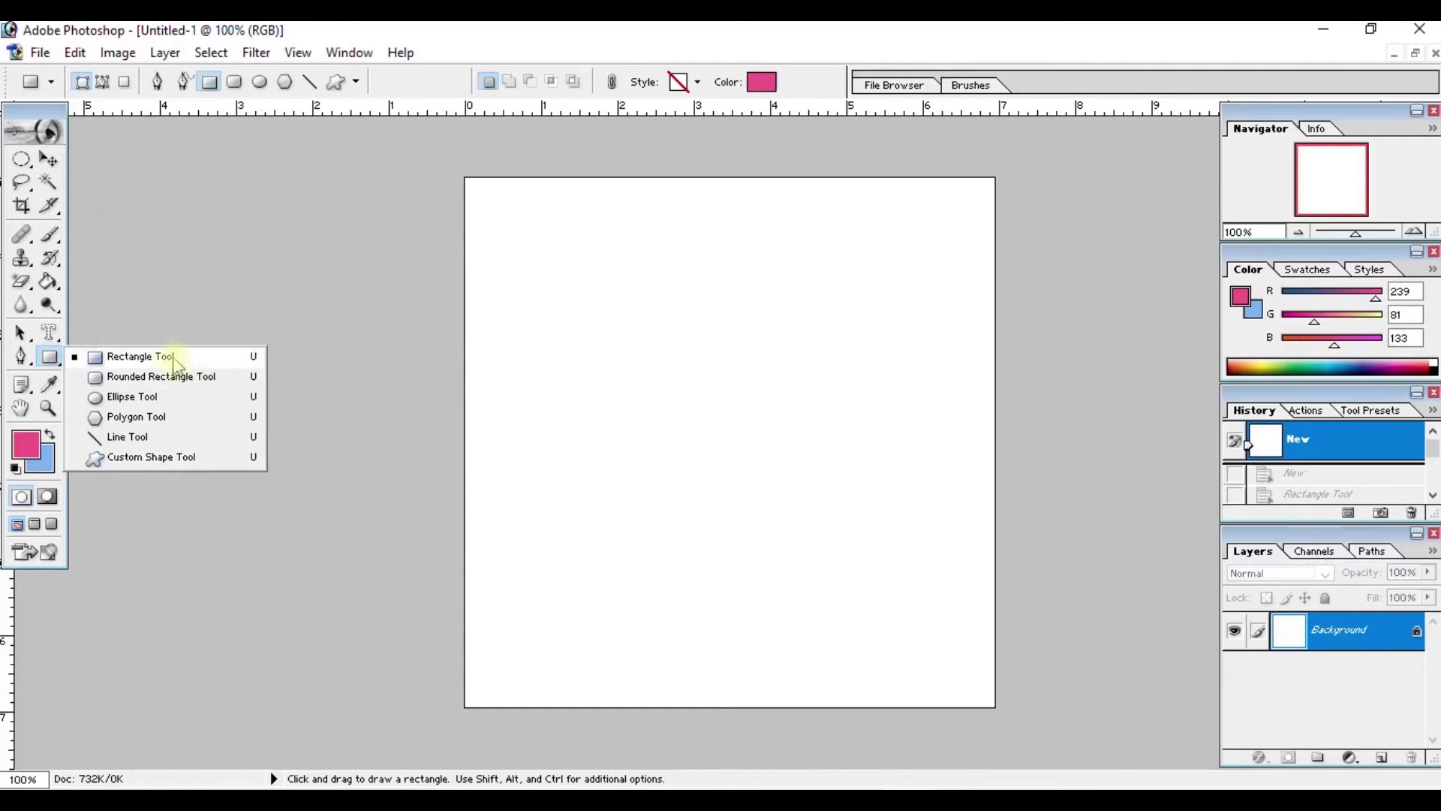
pyautogui.click(53, 367)
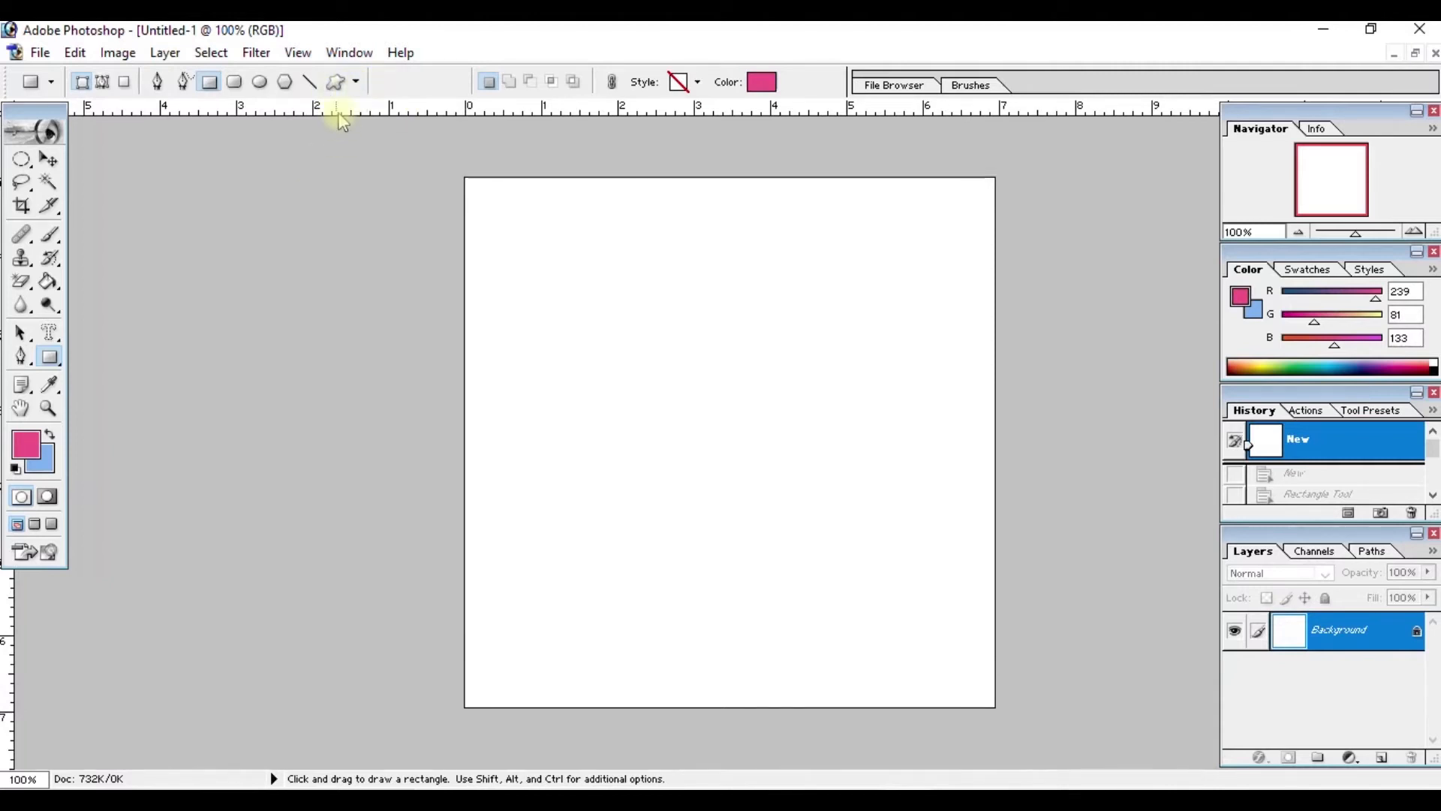
# Configure the Rectangle Tool as Unconstrained with From Center turned off.
pyautogui.click(360, 87)
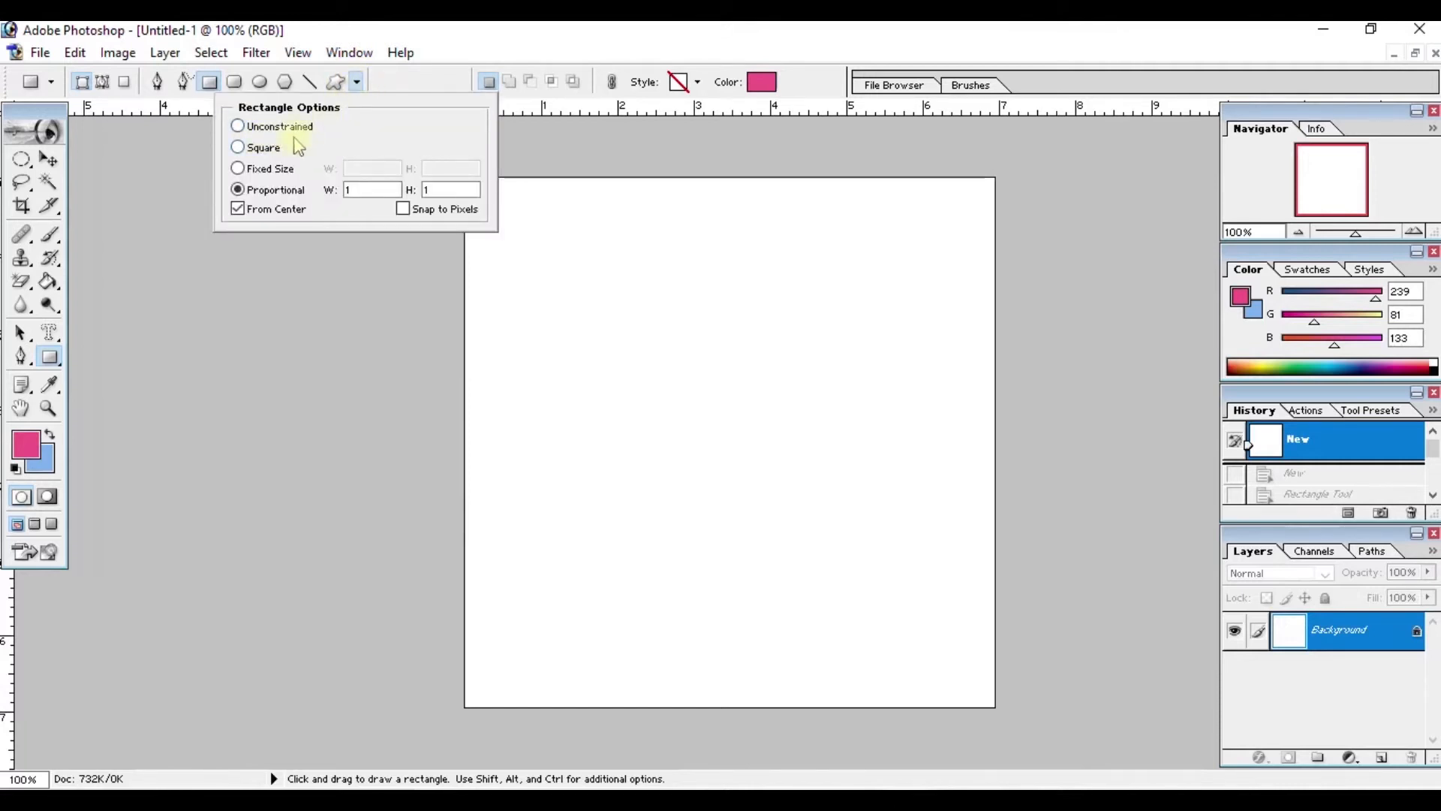
pyautogui.click(238, 126)
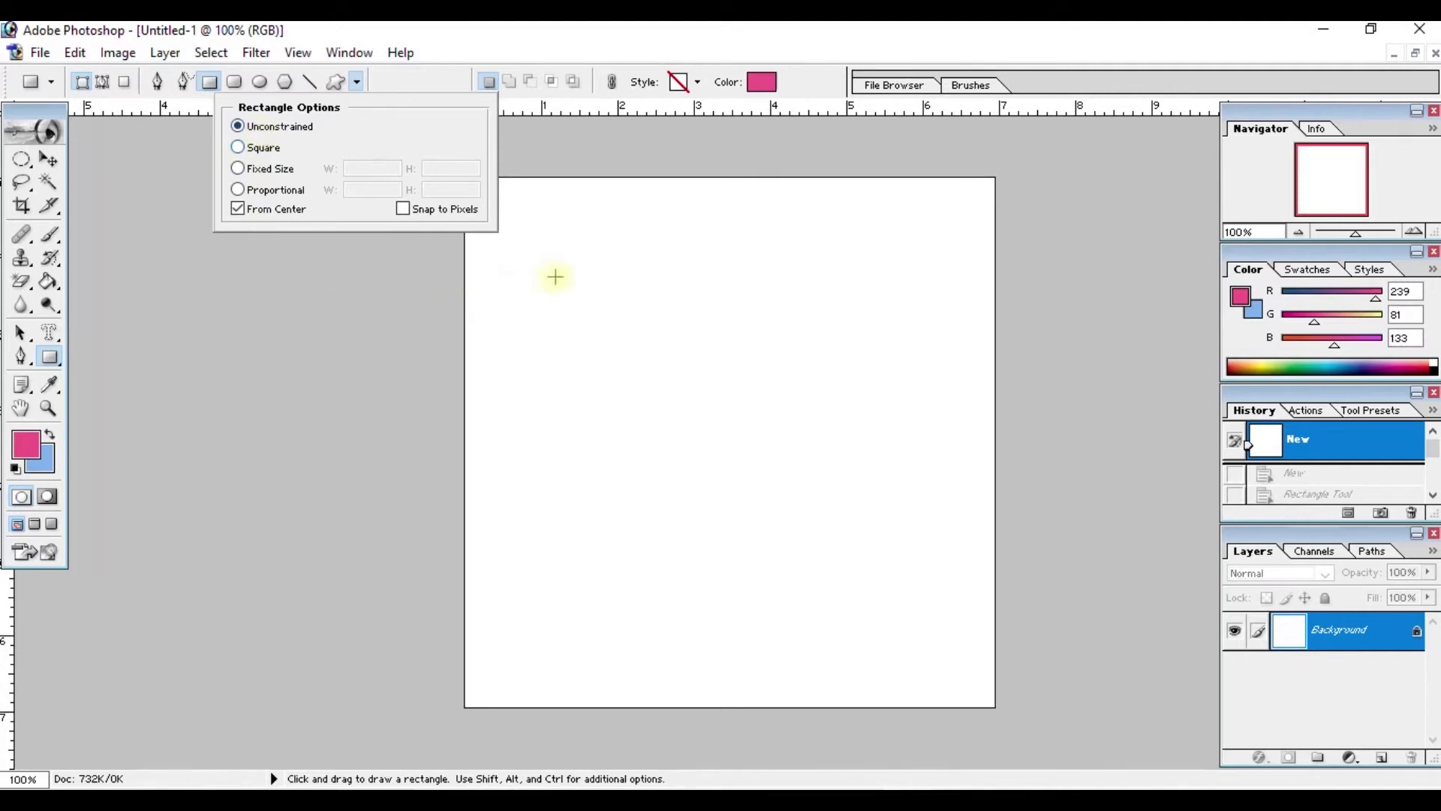
pyautogui.click(272, 300)
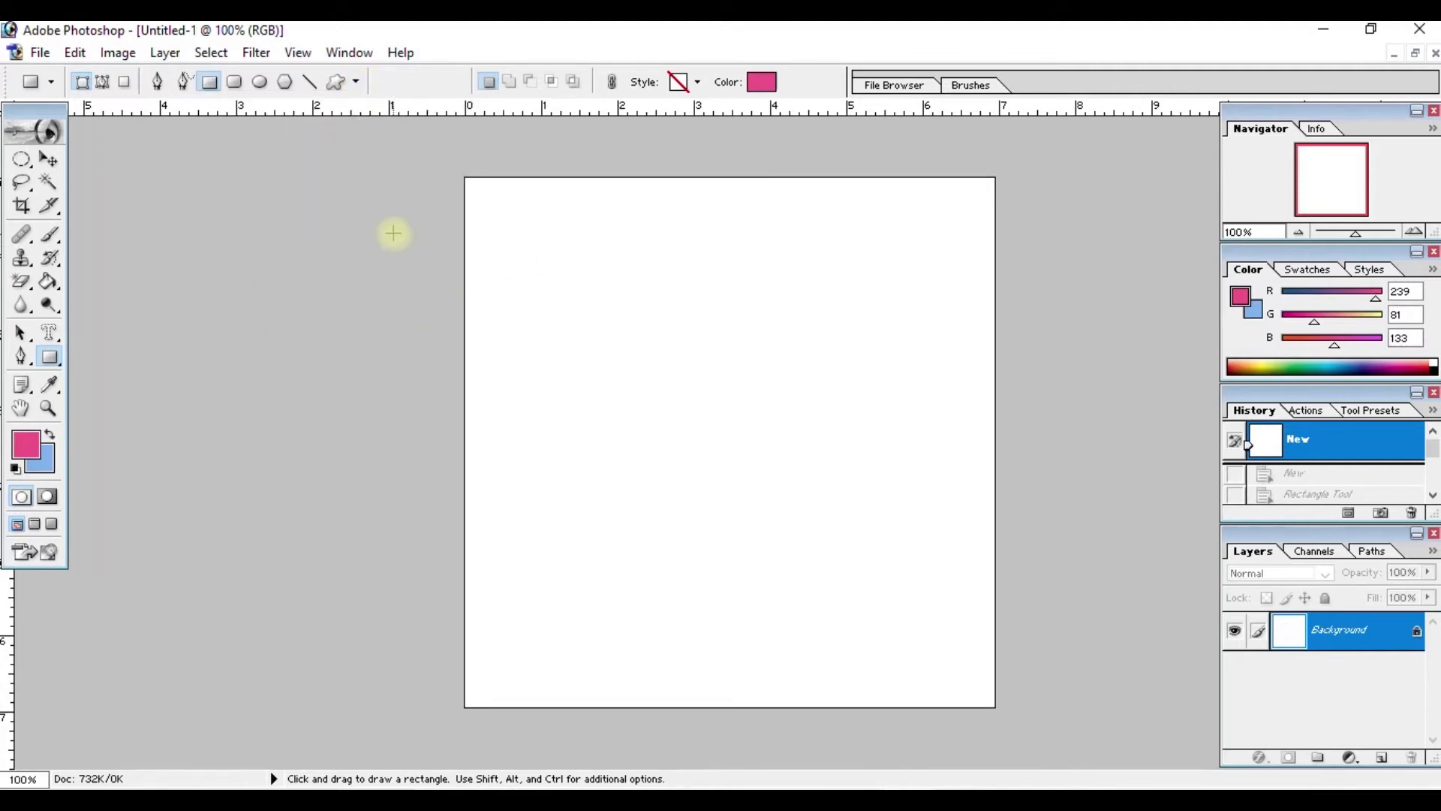
pyautogui.click(355, 81)
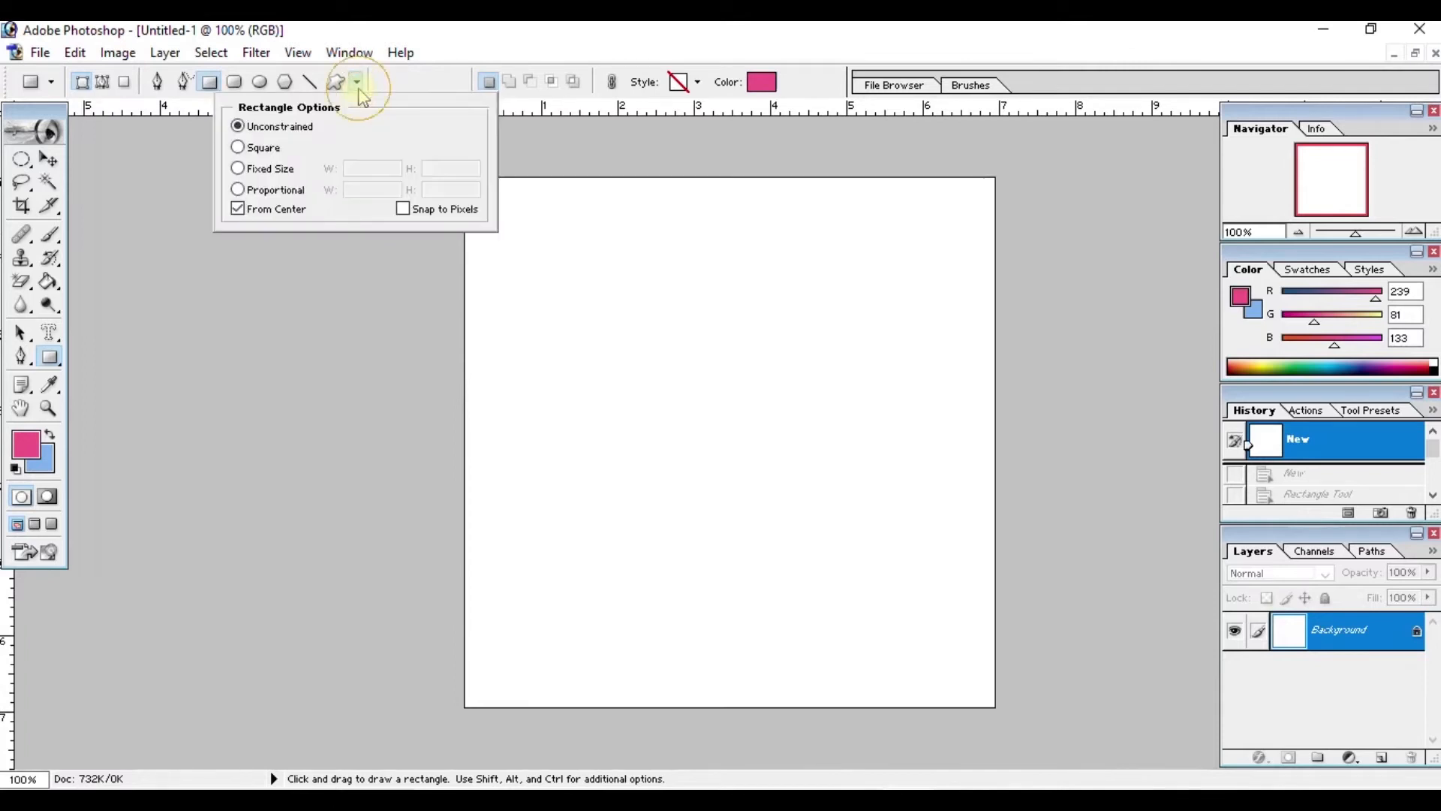
pyautogui.click(238, 213)
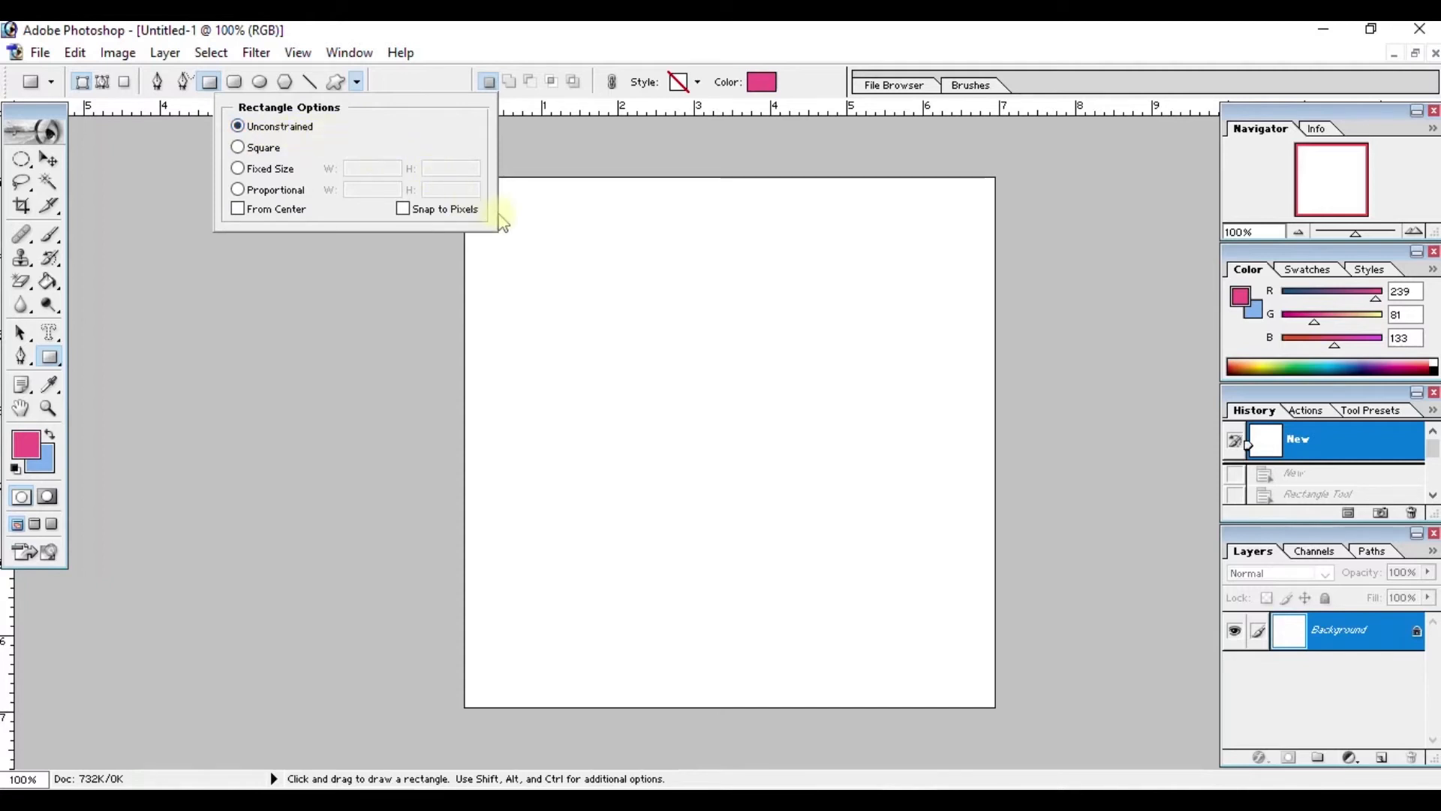
pyautogui.click(538, 159)
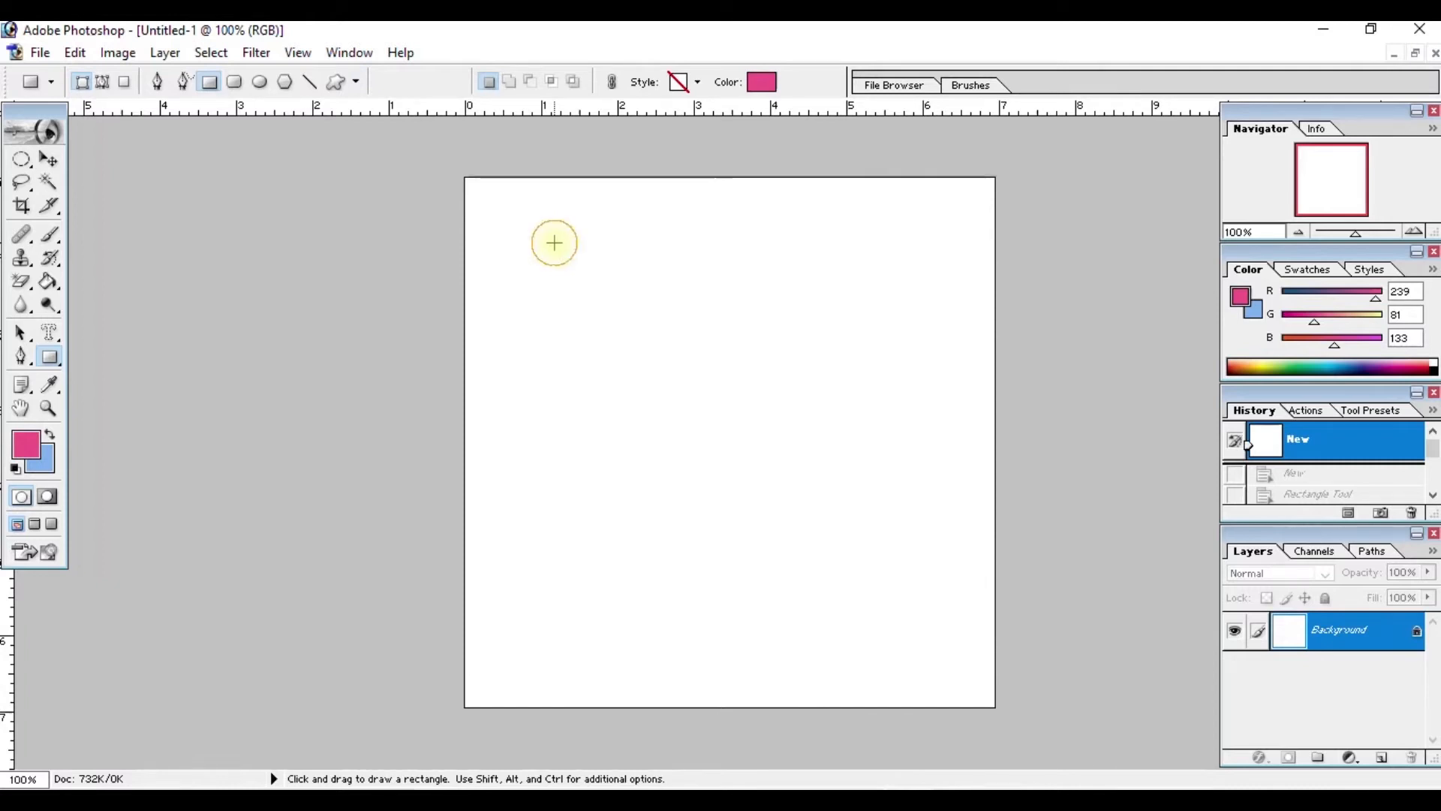
# Draw a wide pink rectangle in the canvas's upper part and a pink rectangle with the Square constraint beneath it.
pyautogui.moveTo(555, 243); pyautogui.dragTo(728, 323)
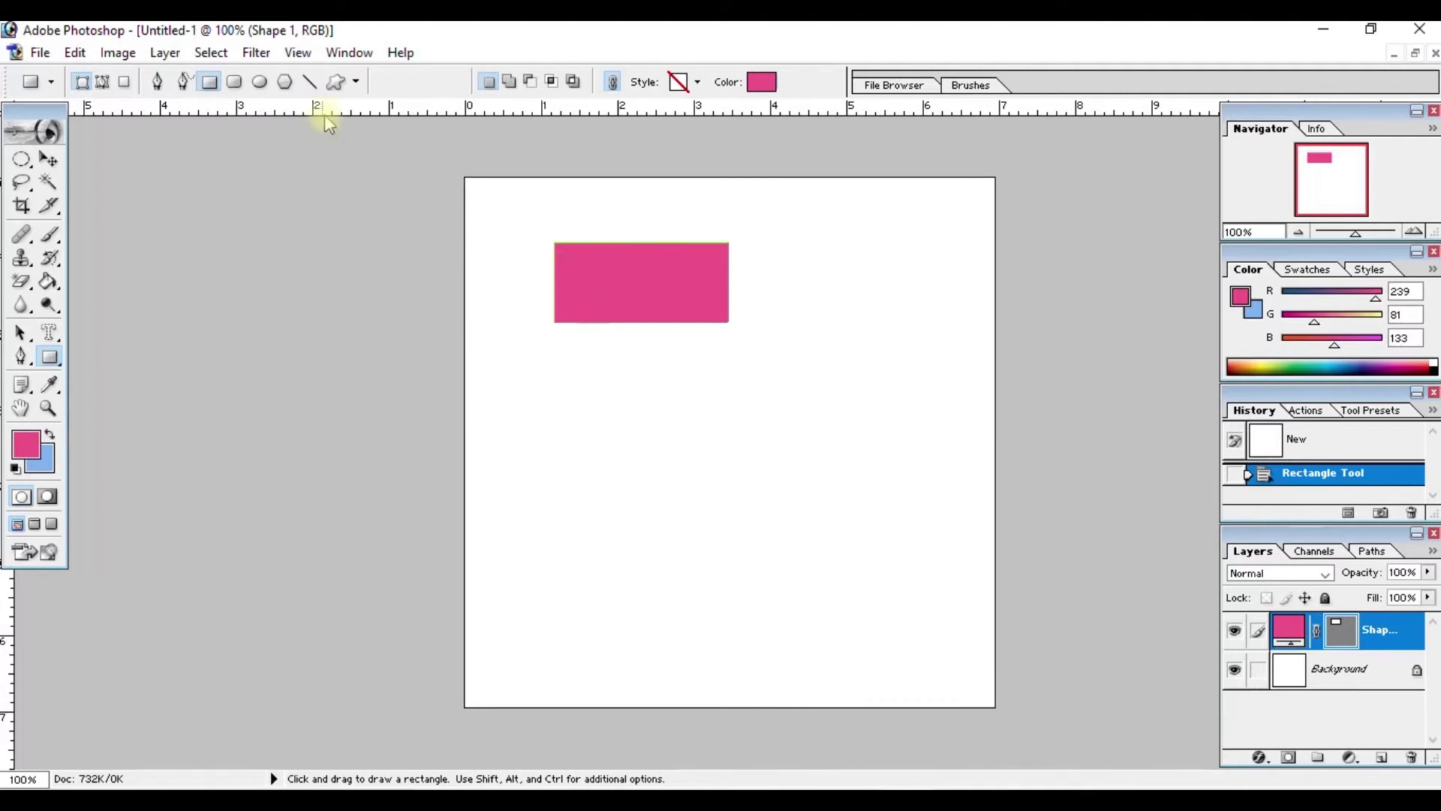
pyautogui.click(356, 82)
pyautogui.click(259, 149)
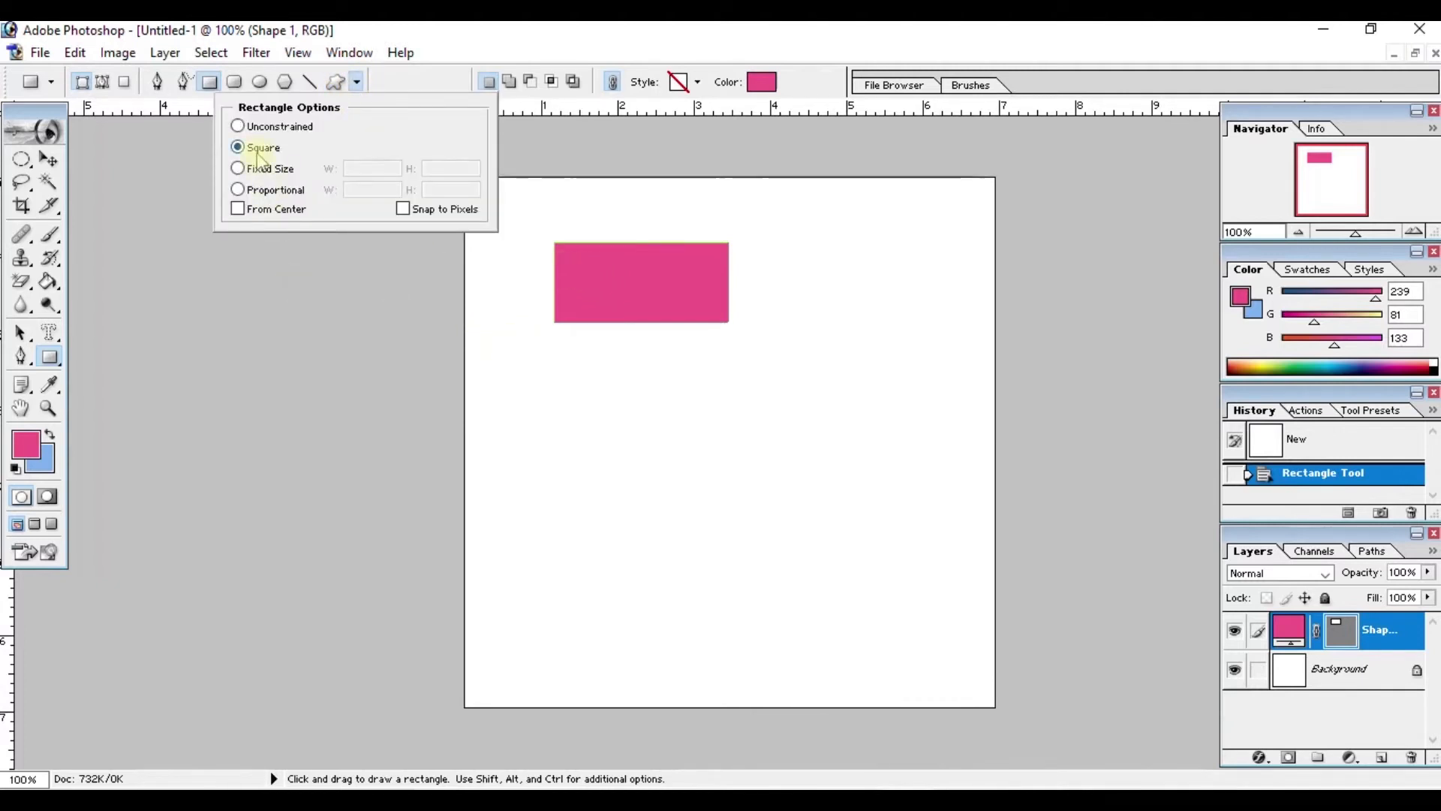
pyautogui.click(549, 348)
pyautogui.moveTo(550, 348); pyautogui.dragTo(686, 525)
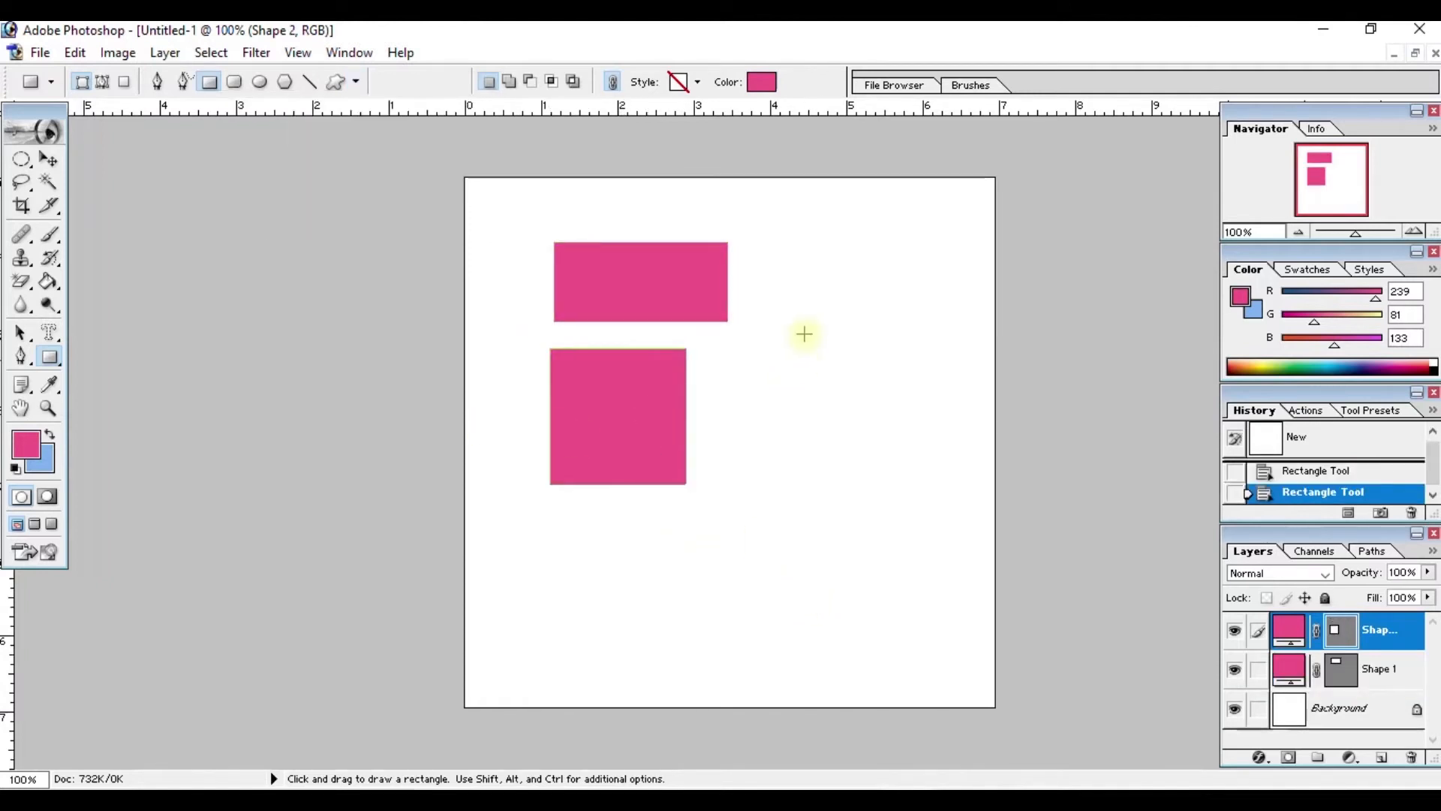
# Examine the width and height settings of the Fixed Size and Proportional rectangle options.
pyautogui.click(356, 81)
pyautogui.click(263, 170)
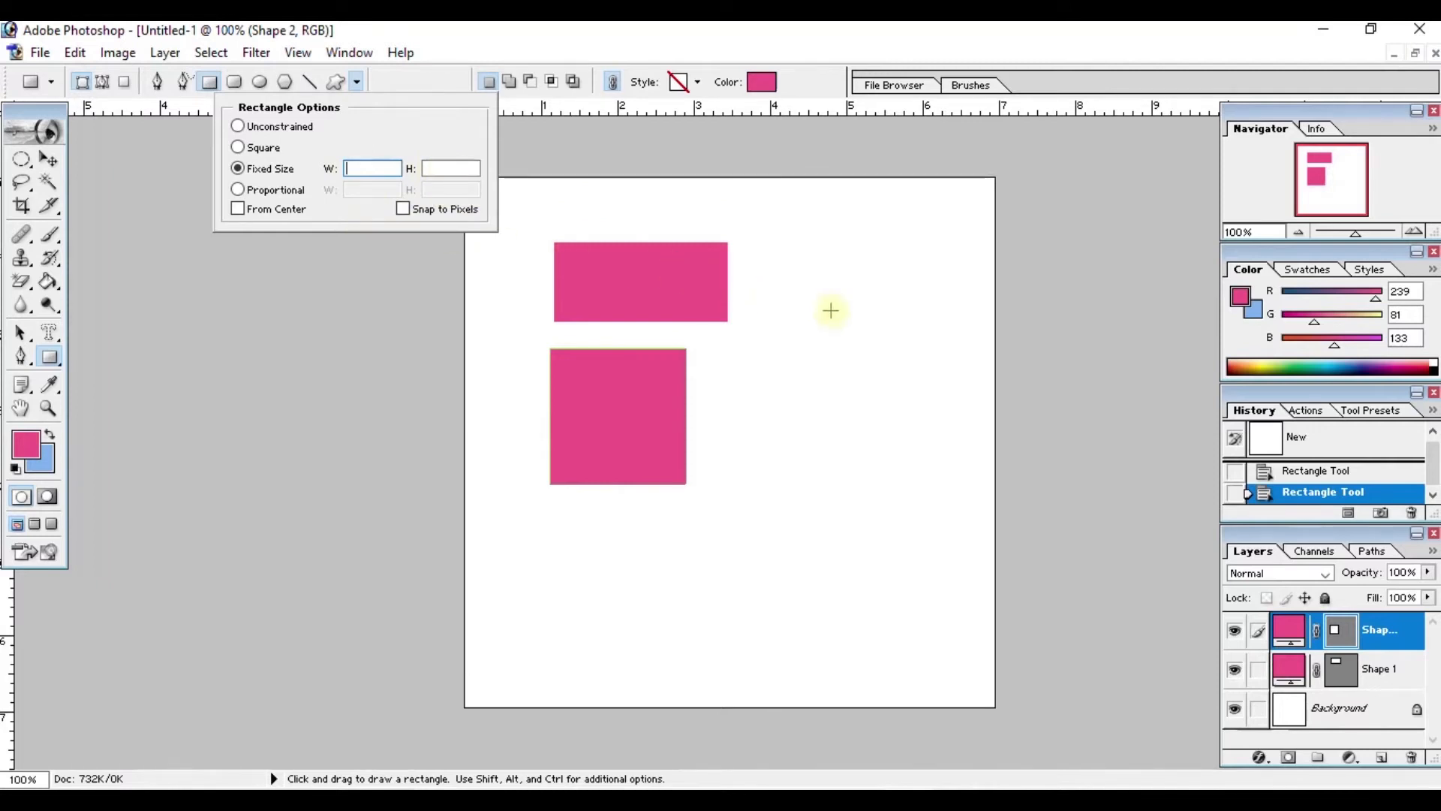
pyautogui.click(237, 191)
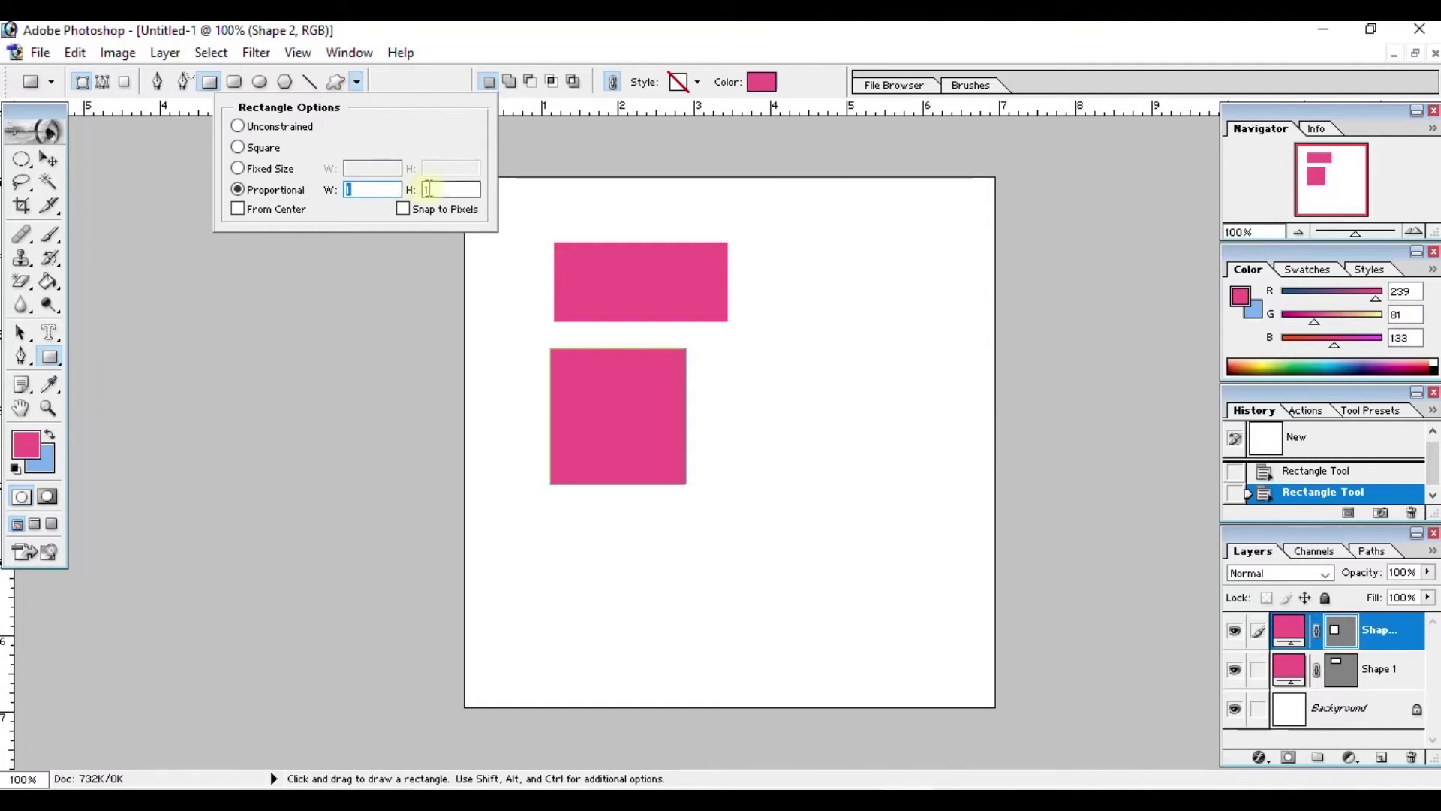
# Set the Rectangle Tool to Unconstrained with From Center on and draw two large rectangles outward from their centres.
pyautogui.click(237, 209)
pyautogui.click(237, 126)
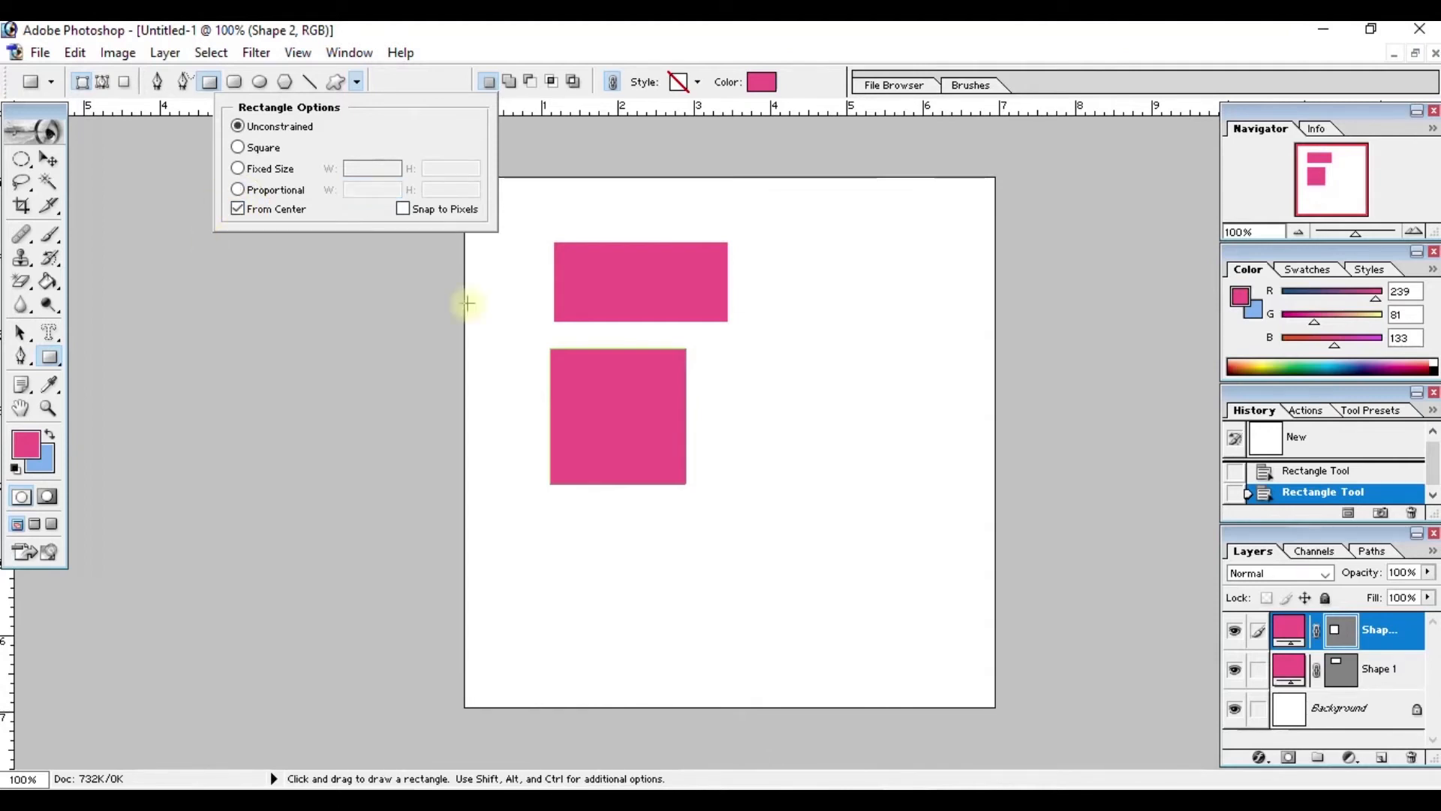
pyautogui.click(761, 271)
pyautogui.moveTo(761, 272); pyautogui.dragTo(846, 364)
pyautogui.moveTo(733, 455); pyautogui.dragTo(831, 561)
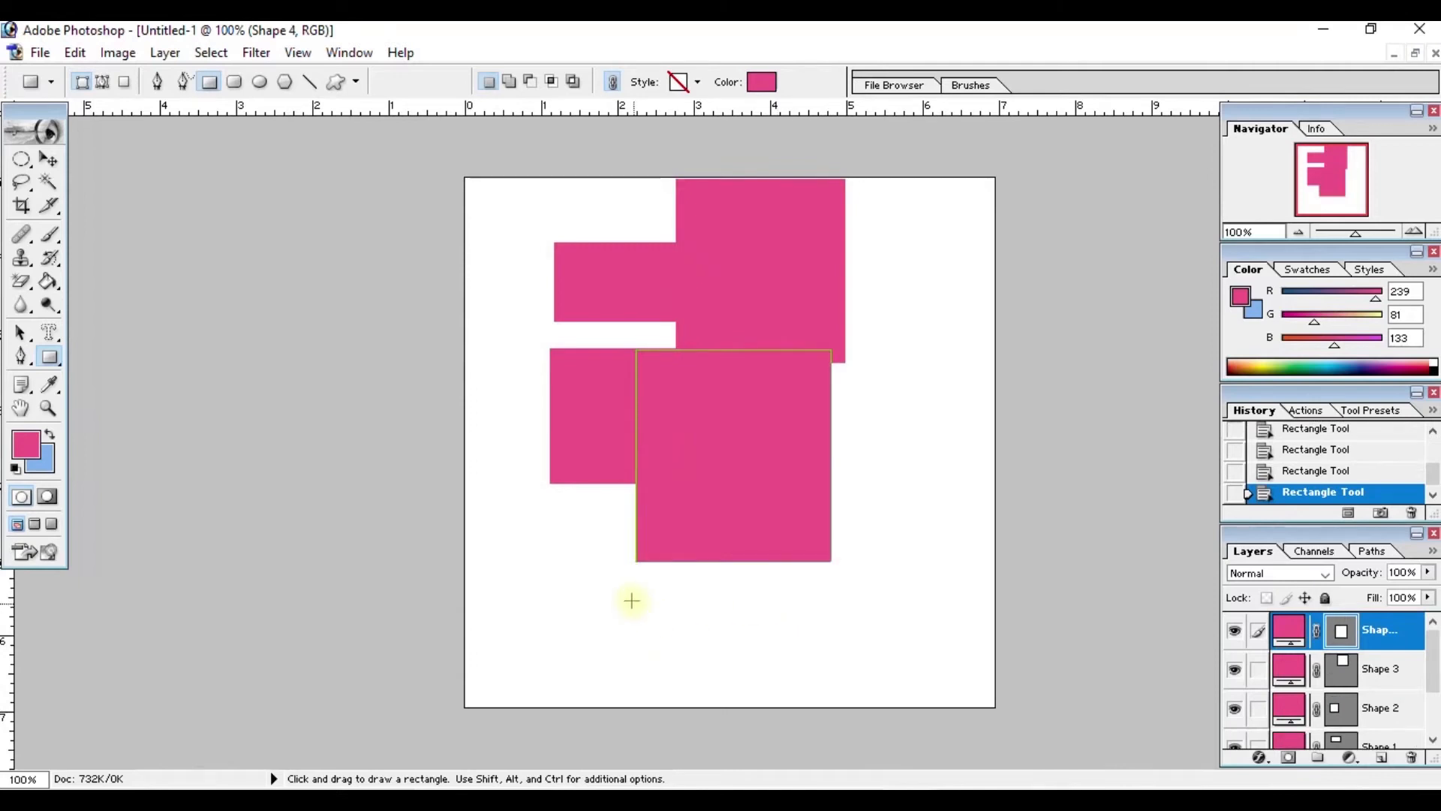
# Revert the document to its initial New history state and turn off From Center for the Rectangle Tool.
pyautogui.moveTo(1435, 477); pyautogui.dragTo(1434, 434)
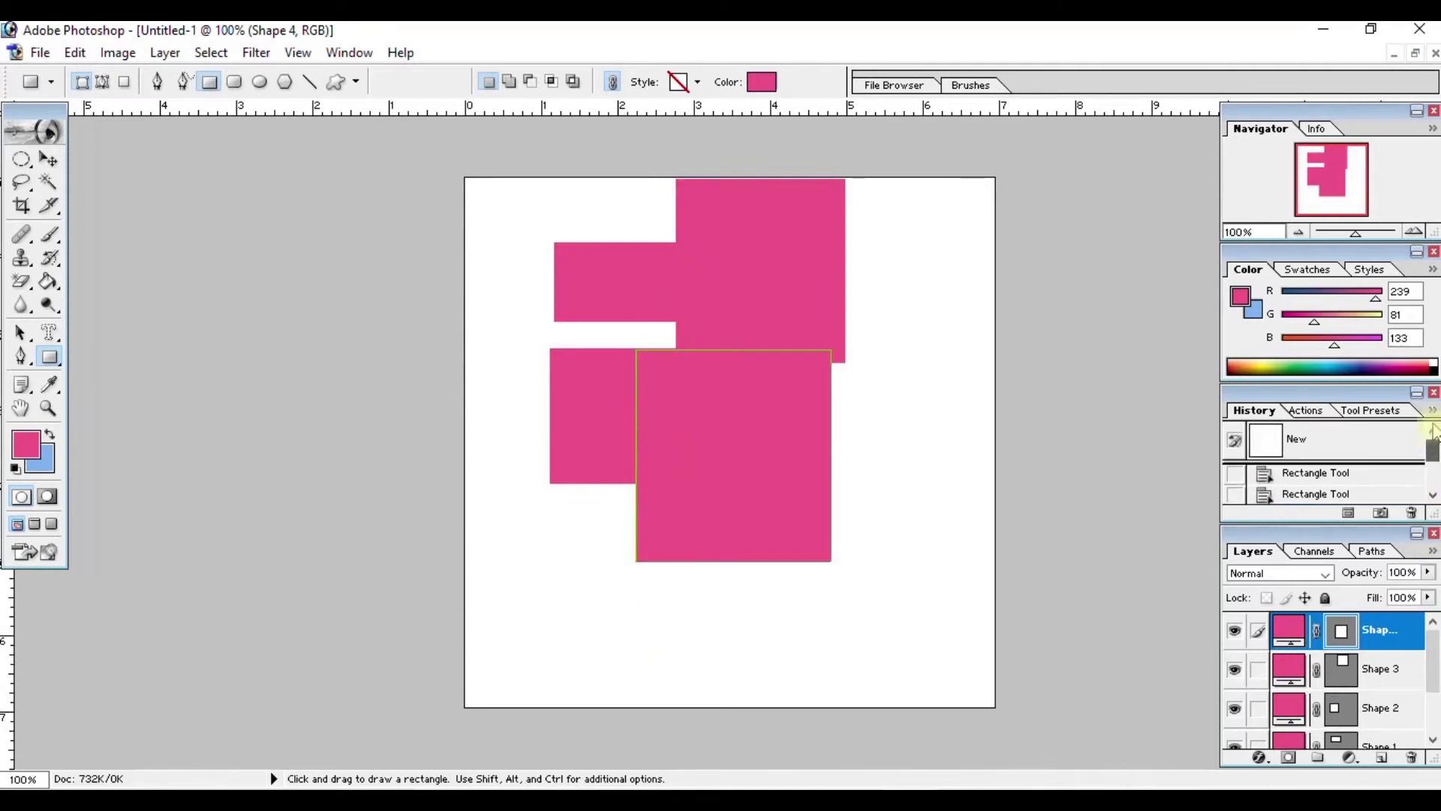
pyautogui.click(1232, 435)
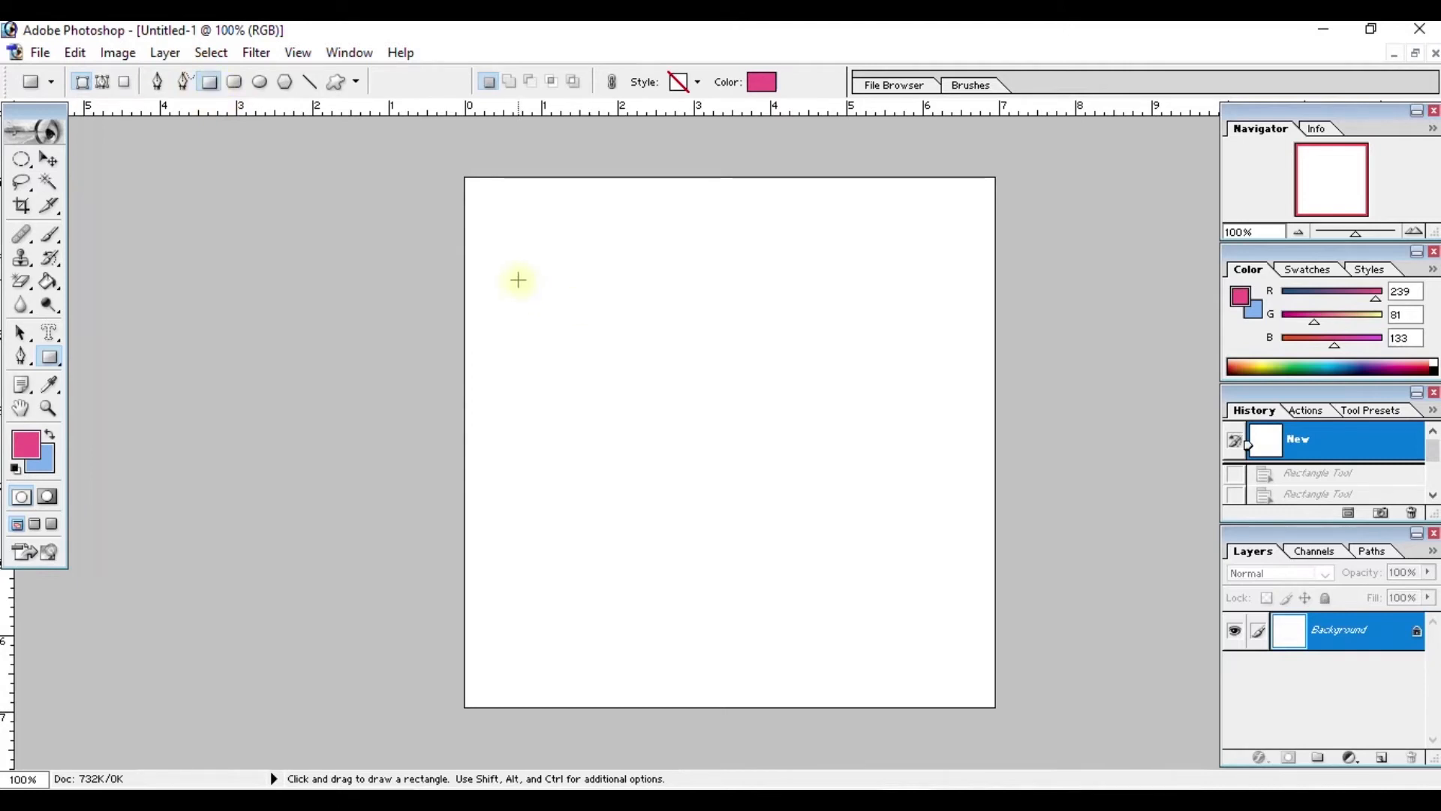
pyautogui.click(355, 81)
pyautogui.click(238, 209)
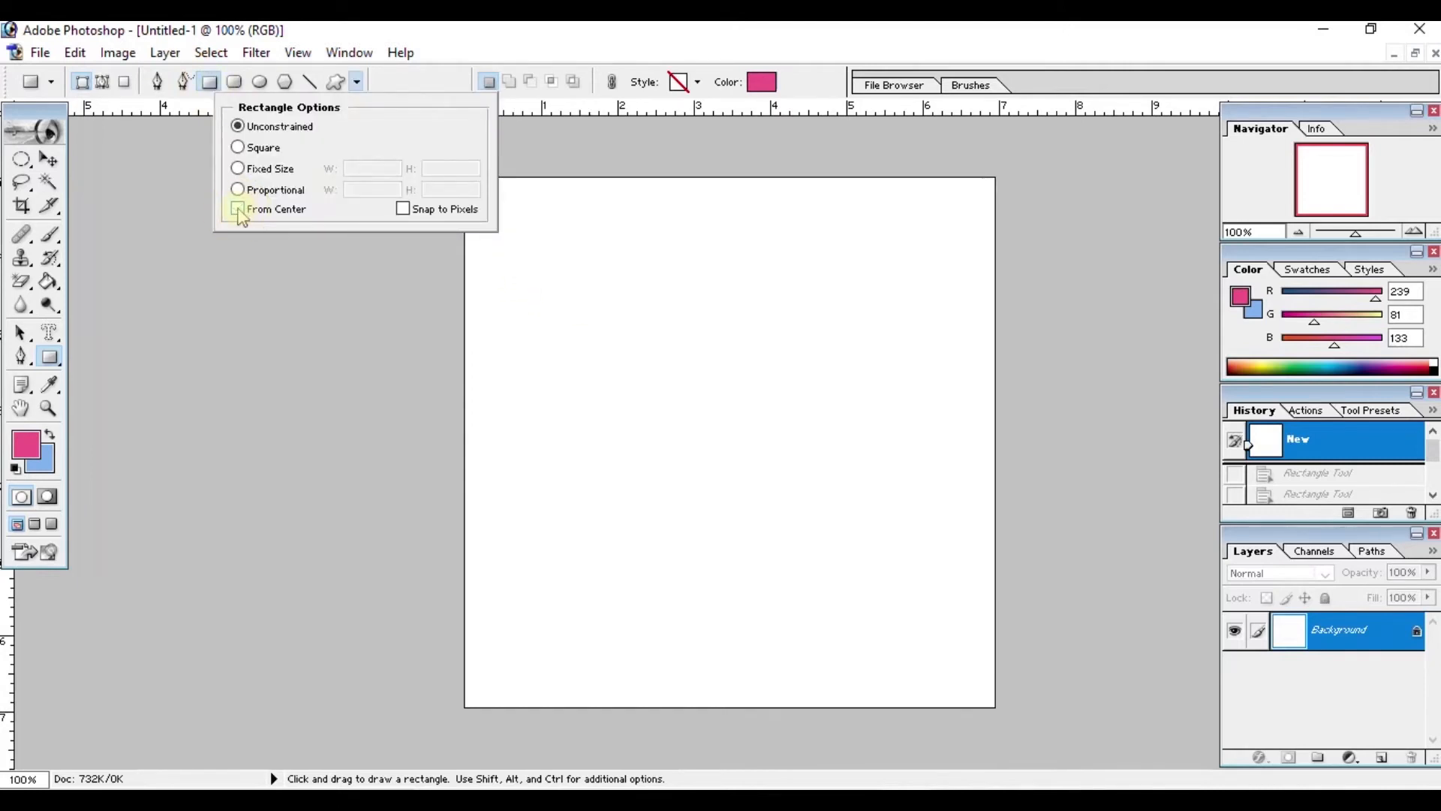
pyautogui.click(564, 159)
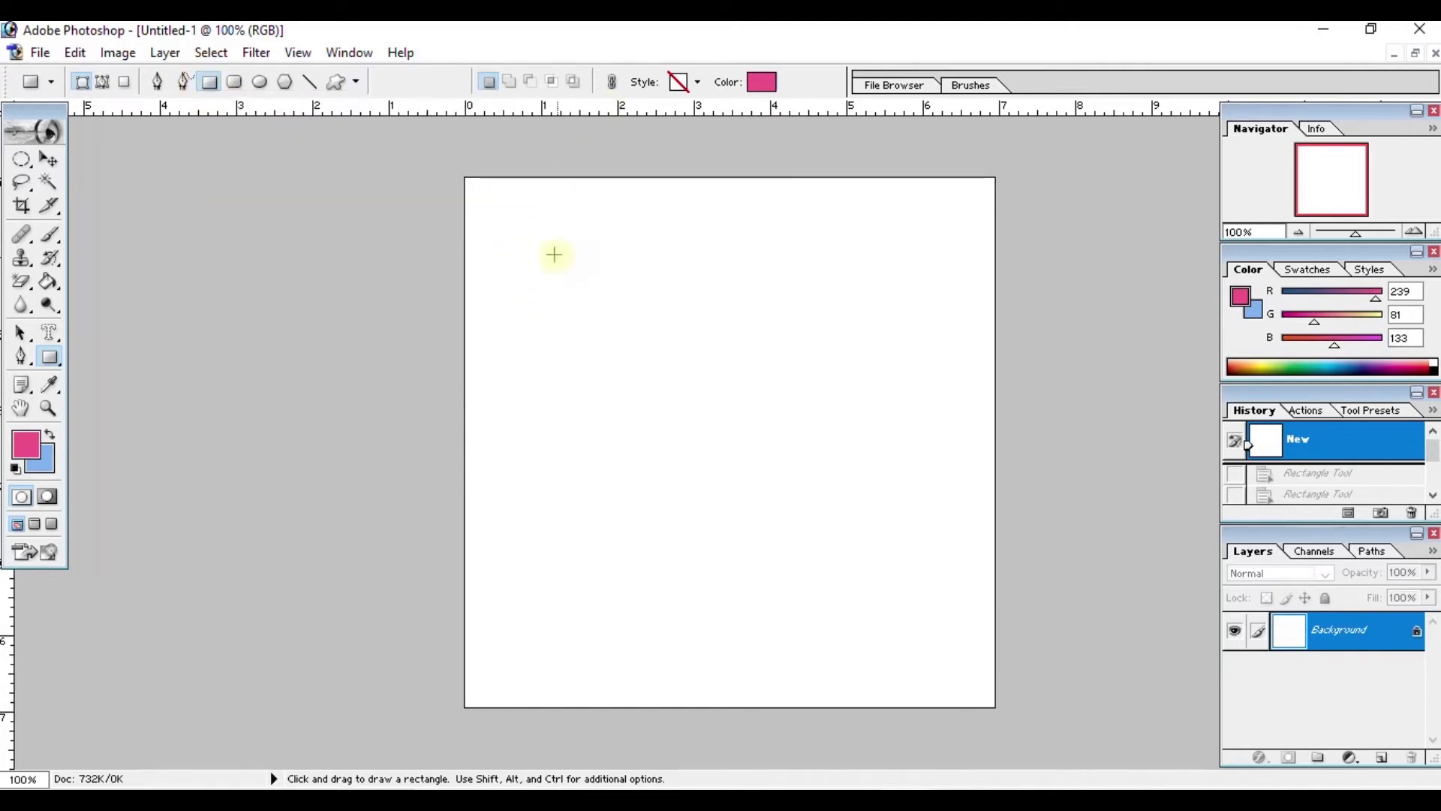
# Try drawing a wide rectangle with a square beneath it on the same shape layer, and restore the blank New state.
pyautogui.moveTo(639, 300); pyautogui.dragTo(742, 347)
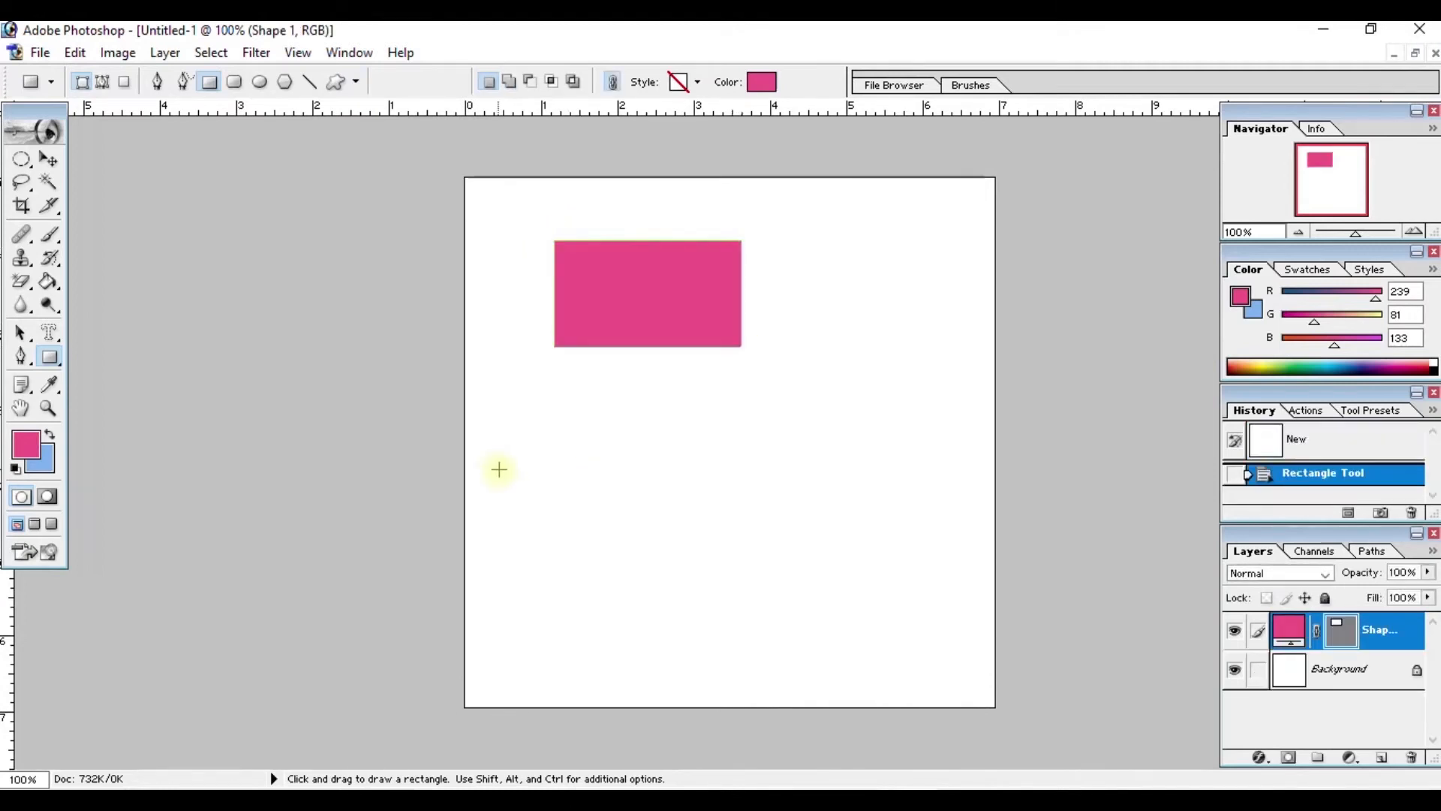
pyautogui.press('shift')
pyautogui.moveTo(553, 376); pyautogui.dragTo(705, 524)
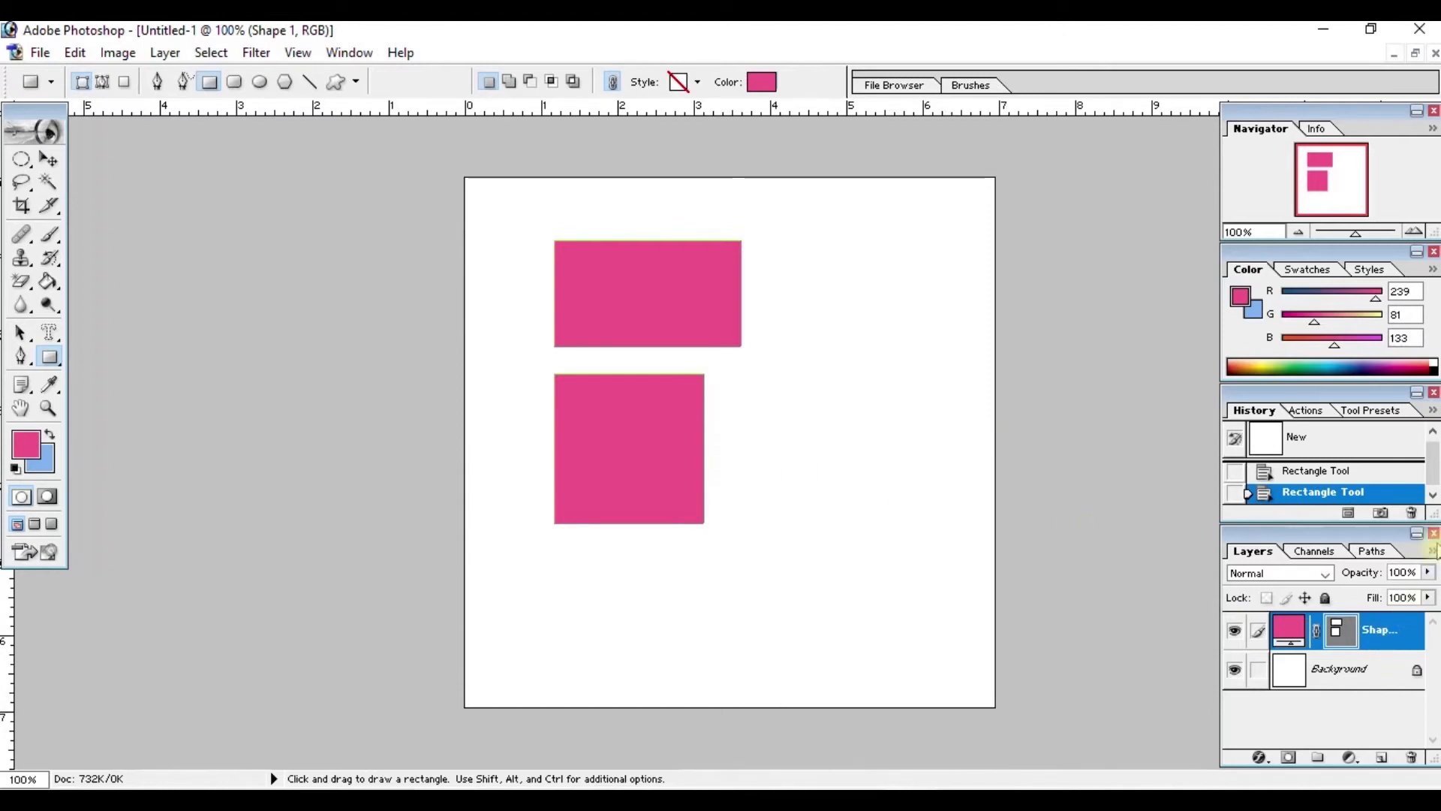
pyautogui.click(1314, 439)
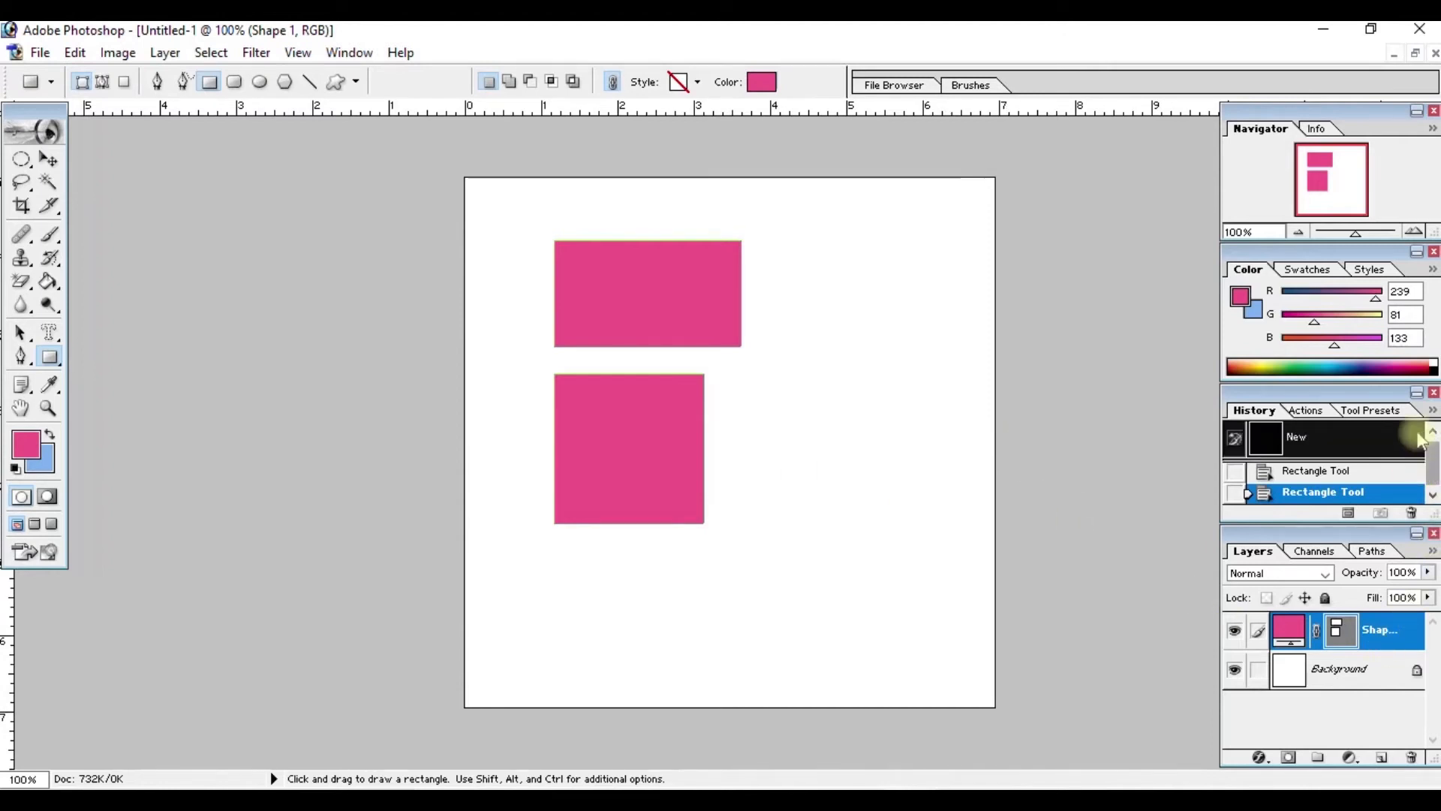
# Draw a wide rectangle and a nearly square one beside it on separate shape layers, and hide the wide rectangle's layer.
pyautogui.moveTo(566, 236); pyautogui.dragTo(769, 346)
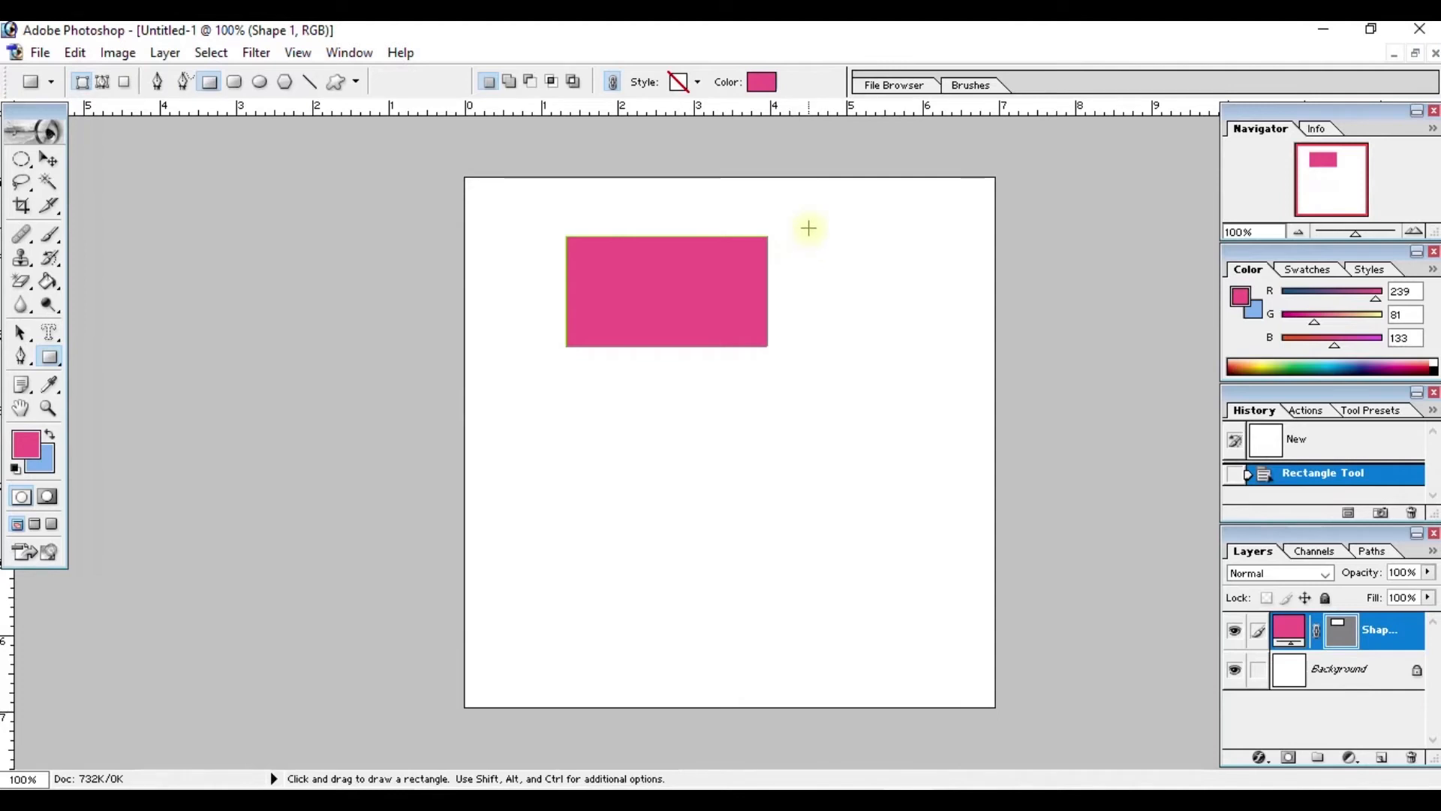
pyautogui.moveTo(808, 229); pyautogui.dragTo(924, 349)
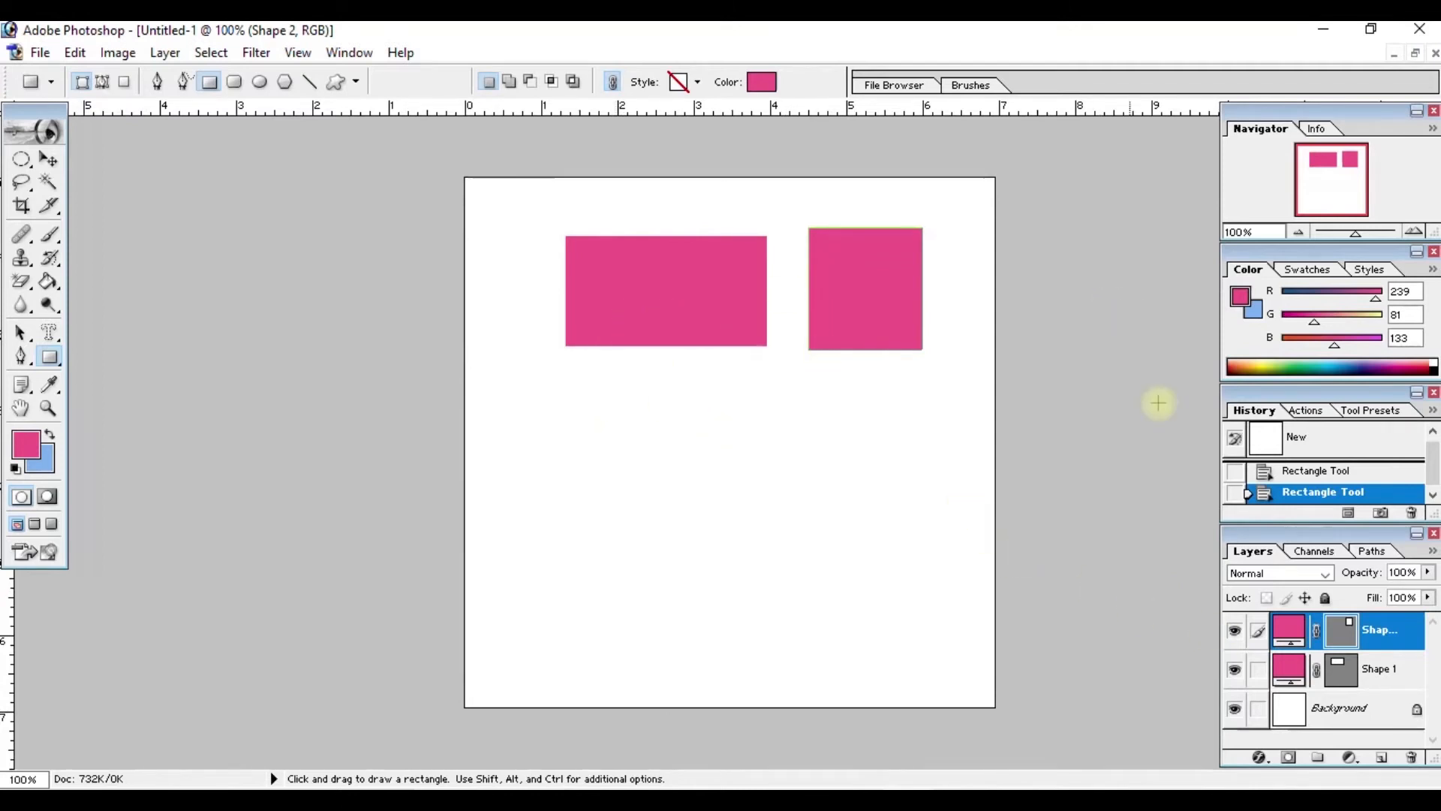
pyautogui.click(1234, 671)
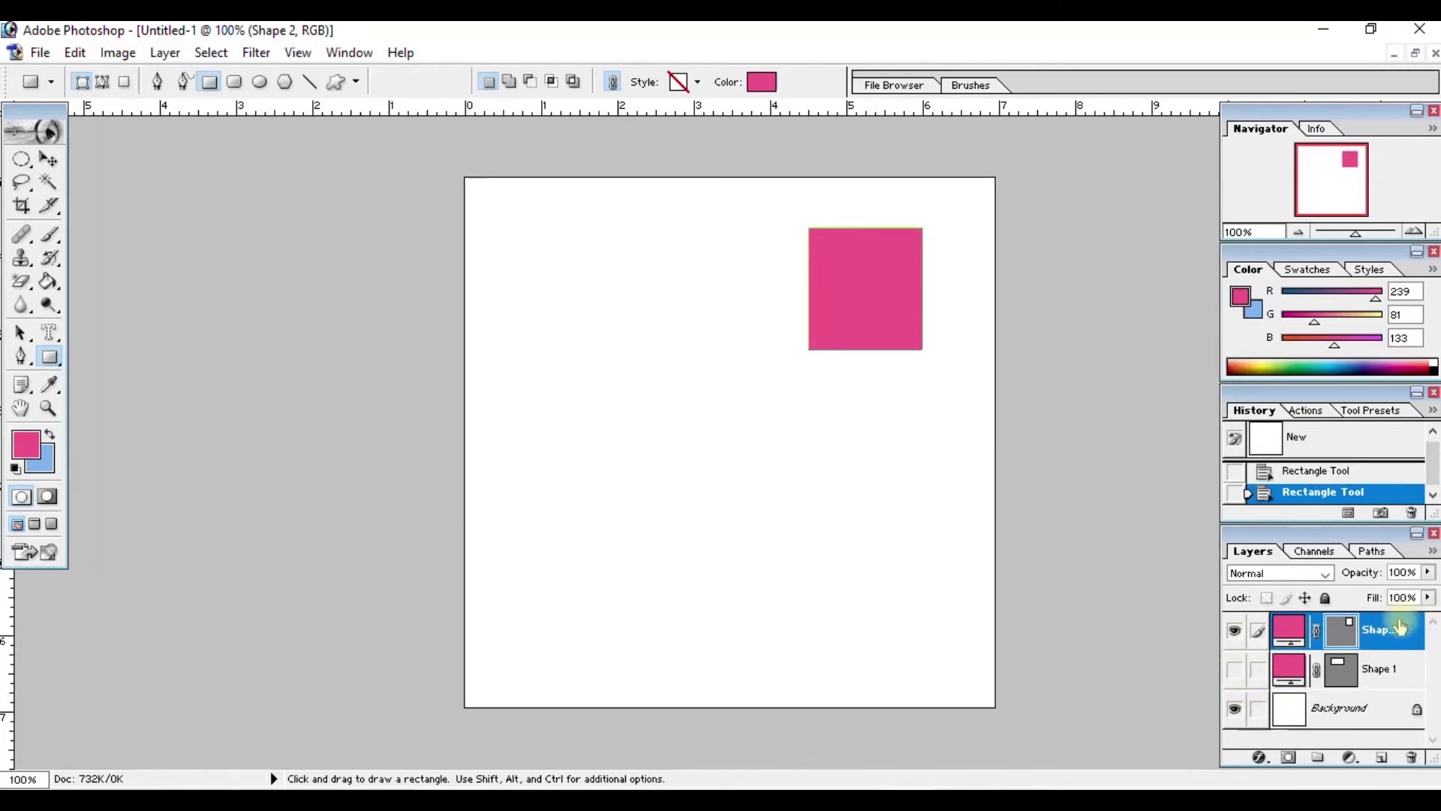
# Add an overlapping rectangle to the visible shape's area and move the combined shape toward the left side of the canvas.
pyautogui.click(509, 83)
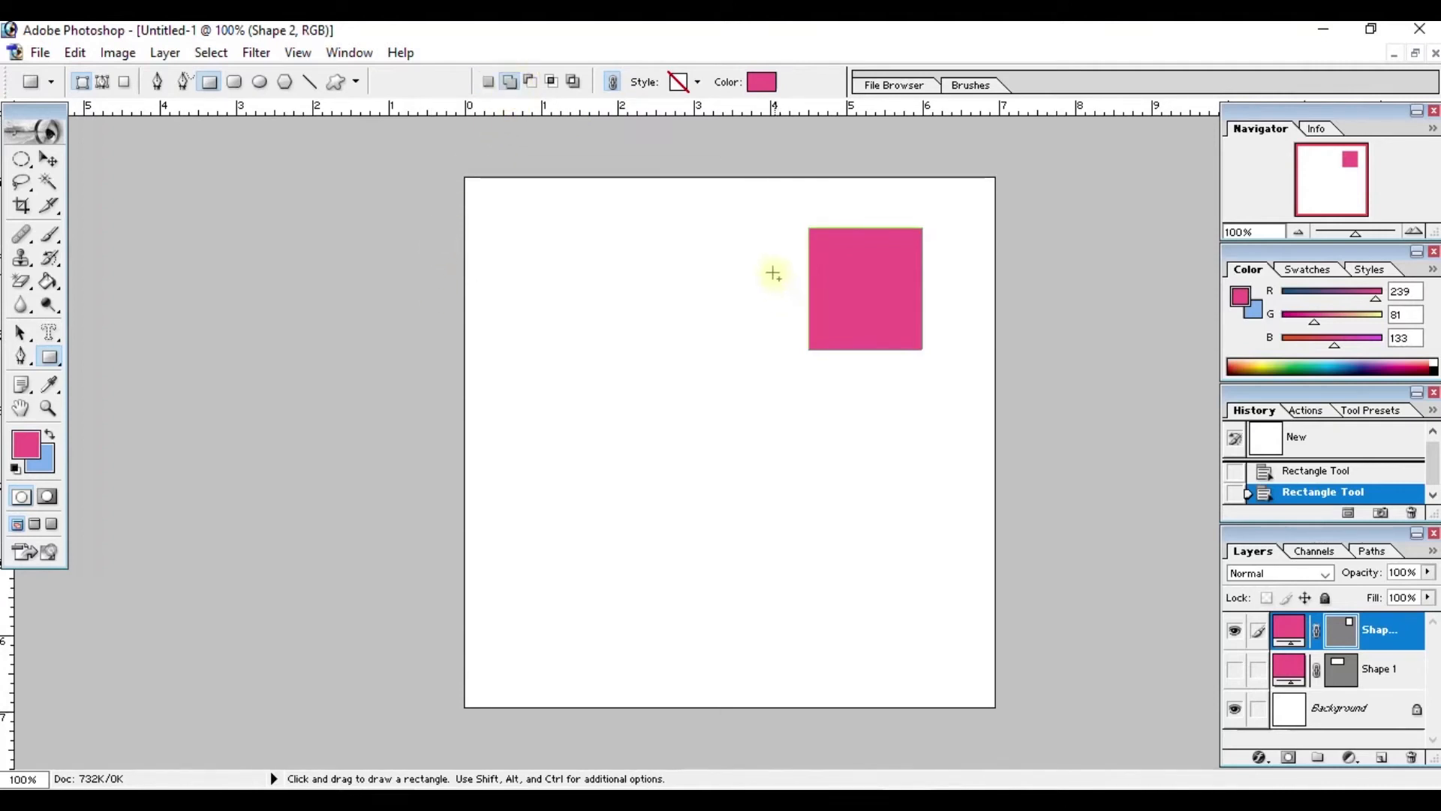
pyautogui.moveTo(753, 261); pyautogui.dragTo(851, 385)
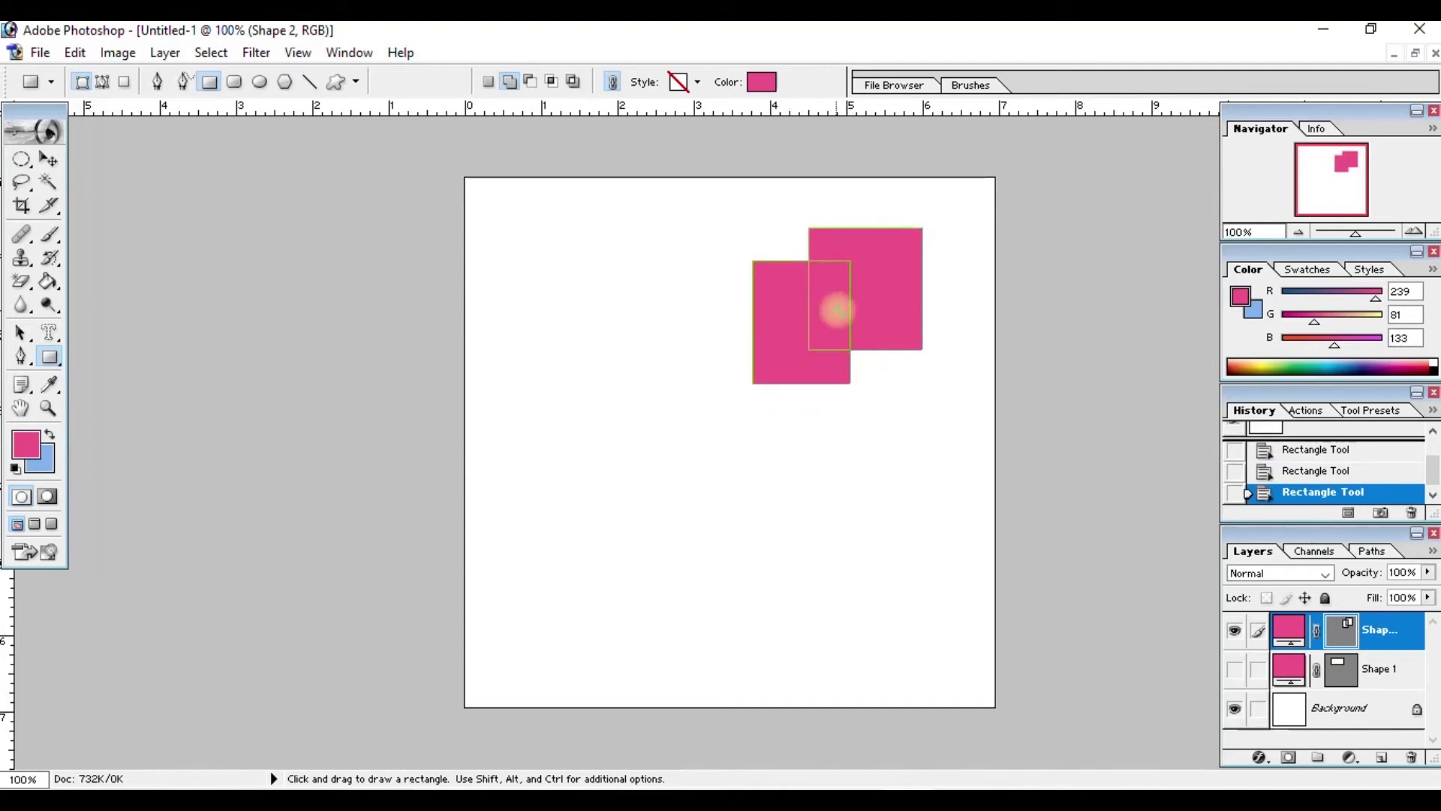
pyautogui.click(1343, 632)
pyautogui.click(48, 159)
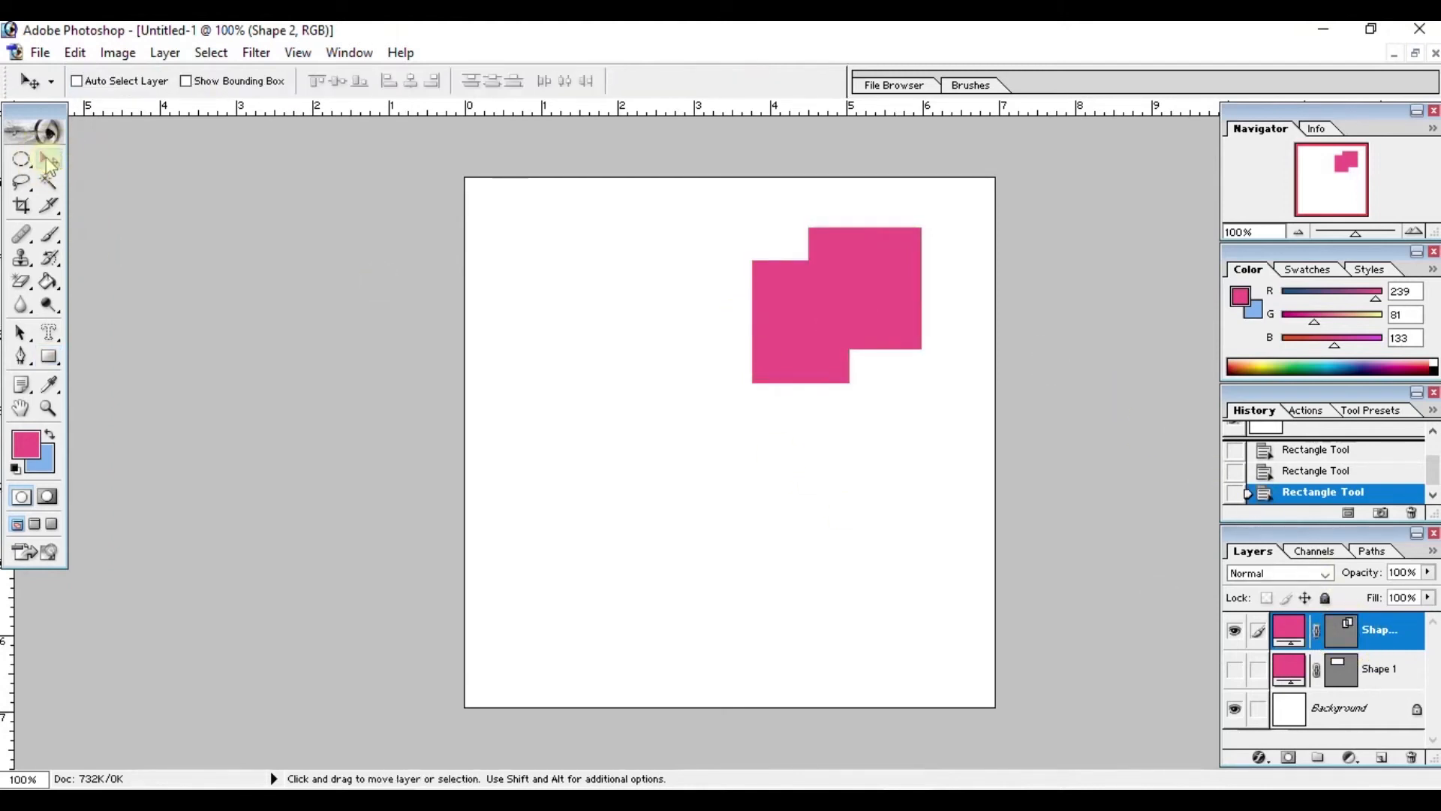
pyautogui.moveTo(851, 301); pyautogui.dragTo(811, 304)
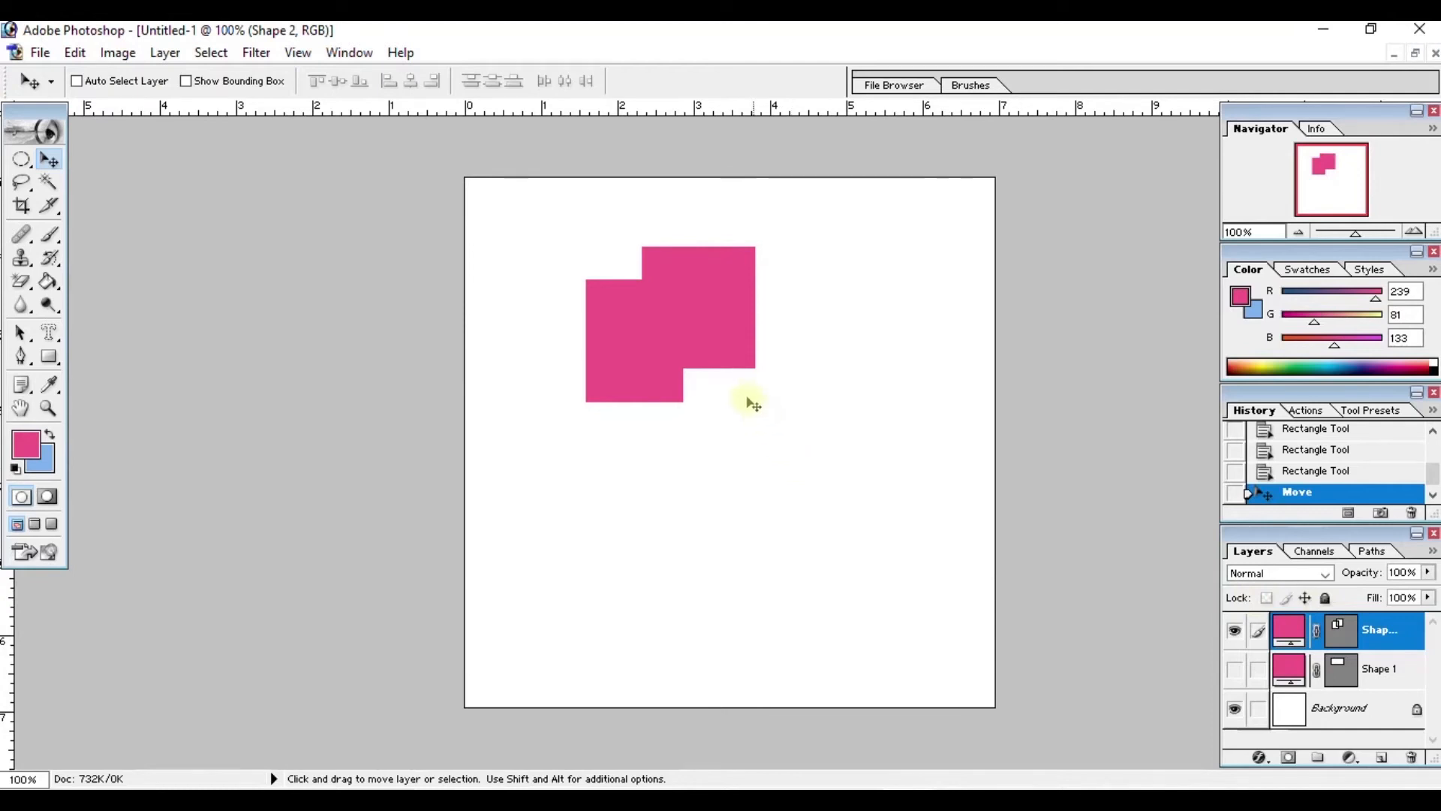
# Subtract a tall rectangle from the right edge of the combined shape and hide the shape's path outlines.
pyautogui.press('u')
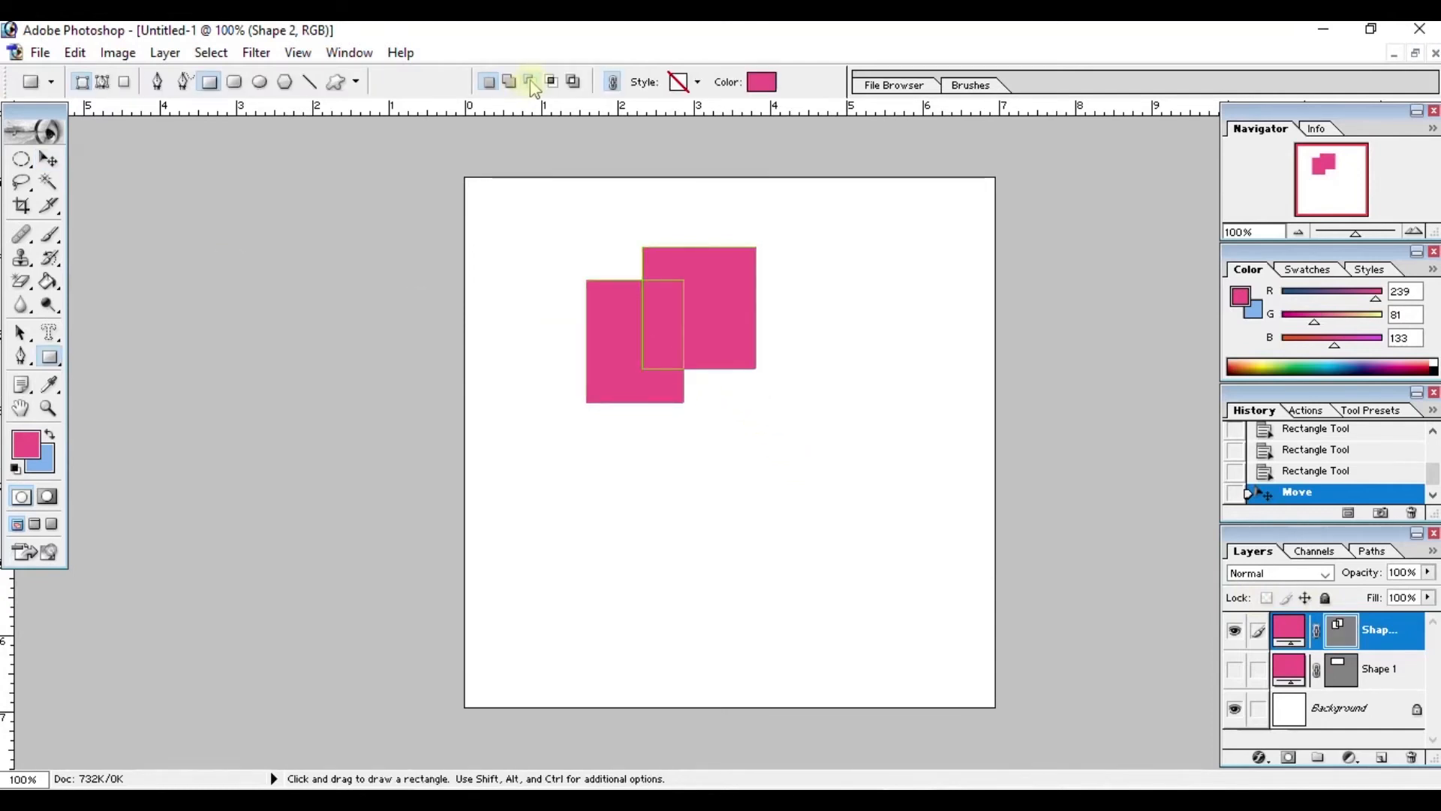
pyautogui.click(534, 83)
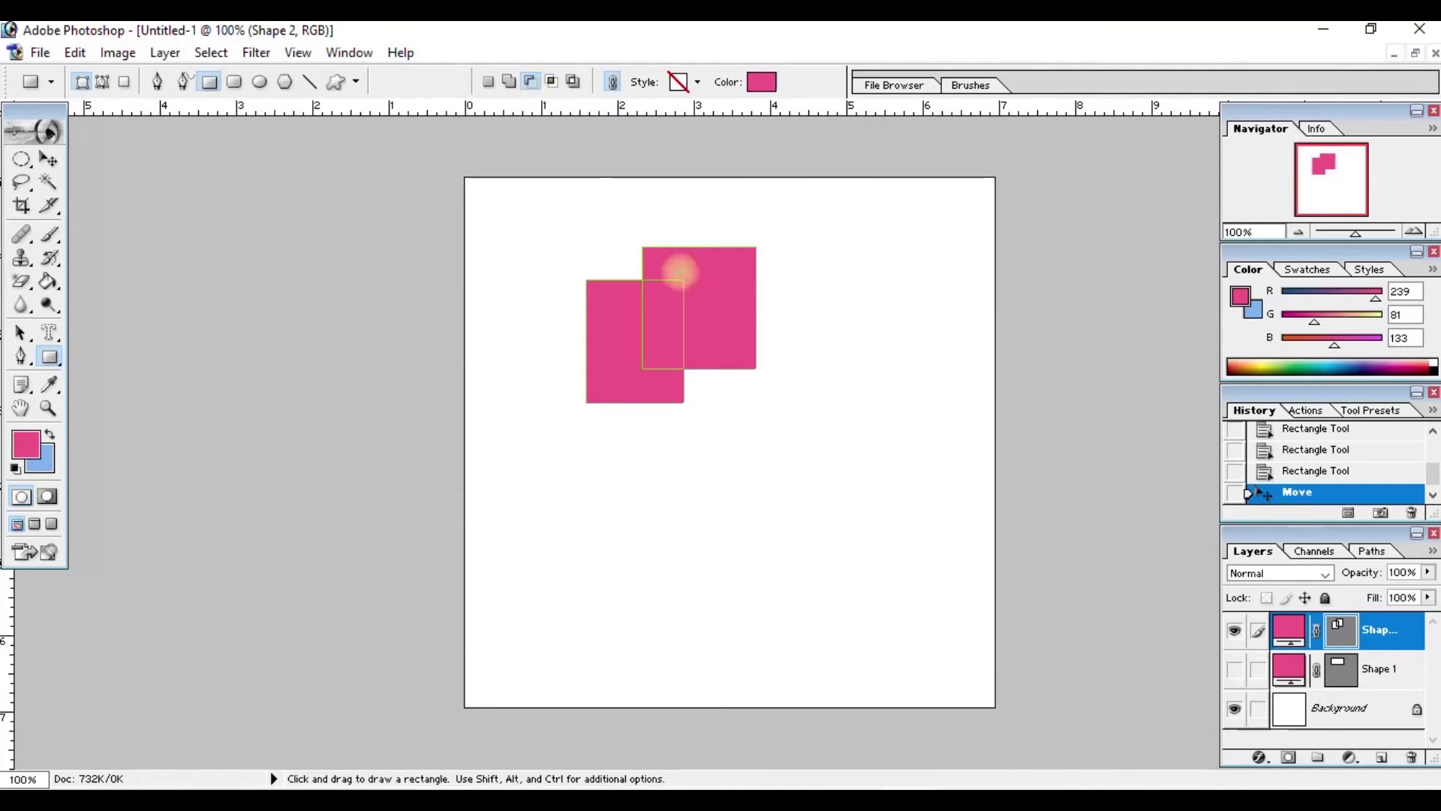
pyautogui.moveTo(717, 229); pyautogui.dragTo(789, 388)
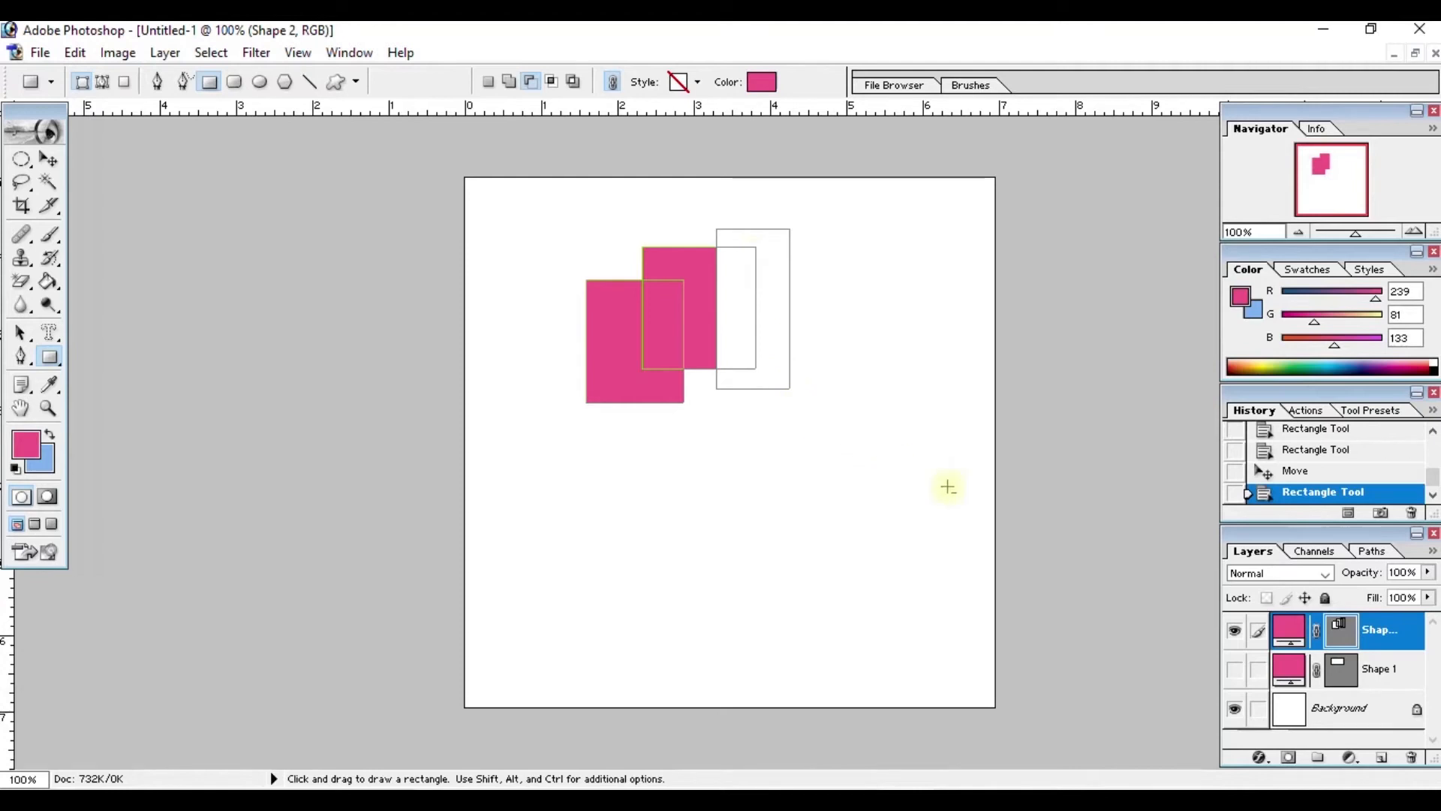
pyautogui.click(1343, 633)
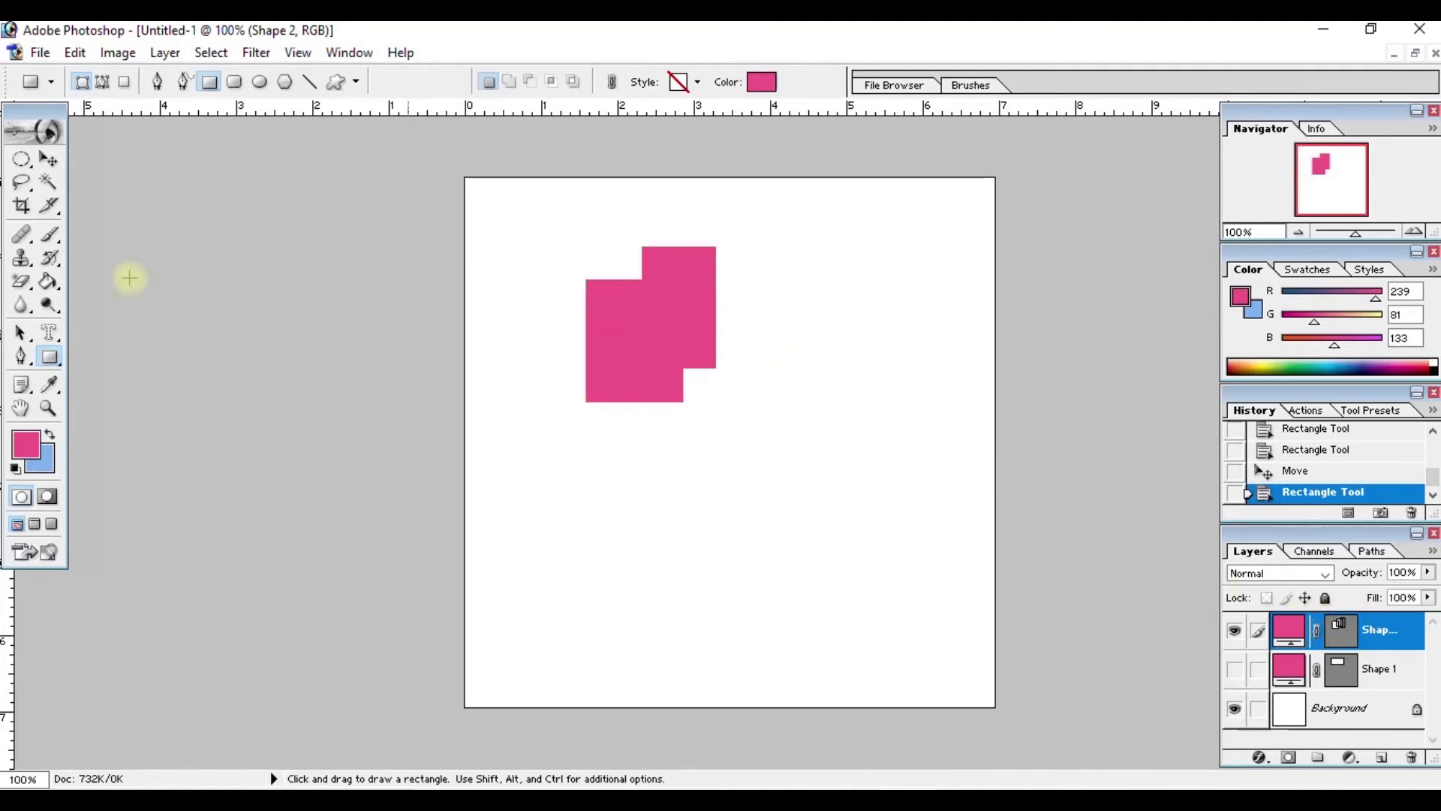
# Show the combined shape's path outlines, set the shape mode to Intersect, and restore the blank New history state.
pyautogui.click(1324, 634)
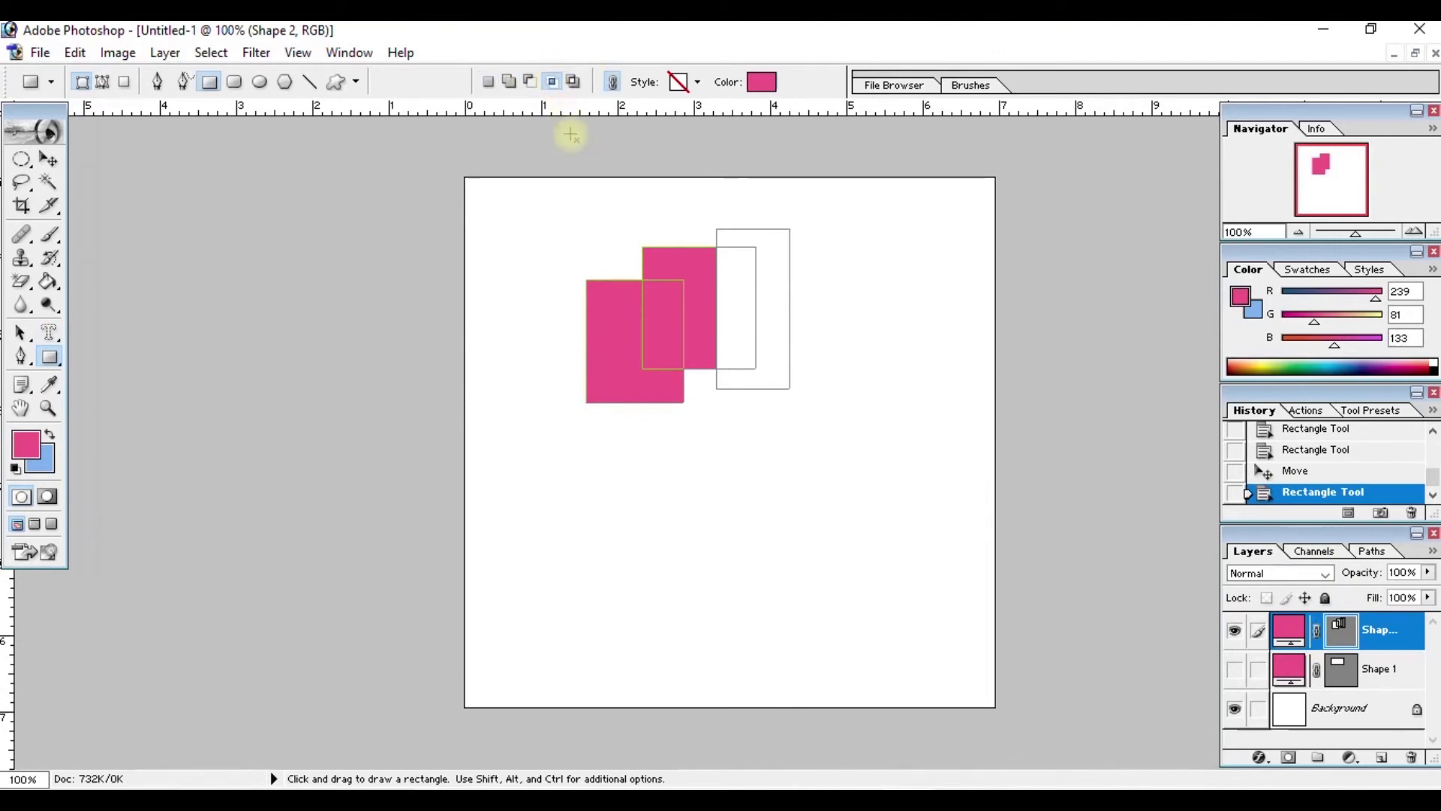
pyautogui.click(553, 82)
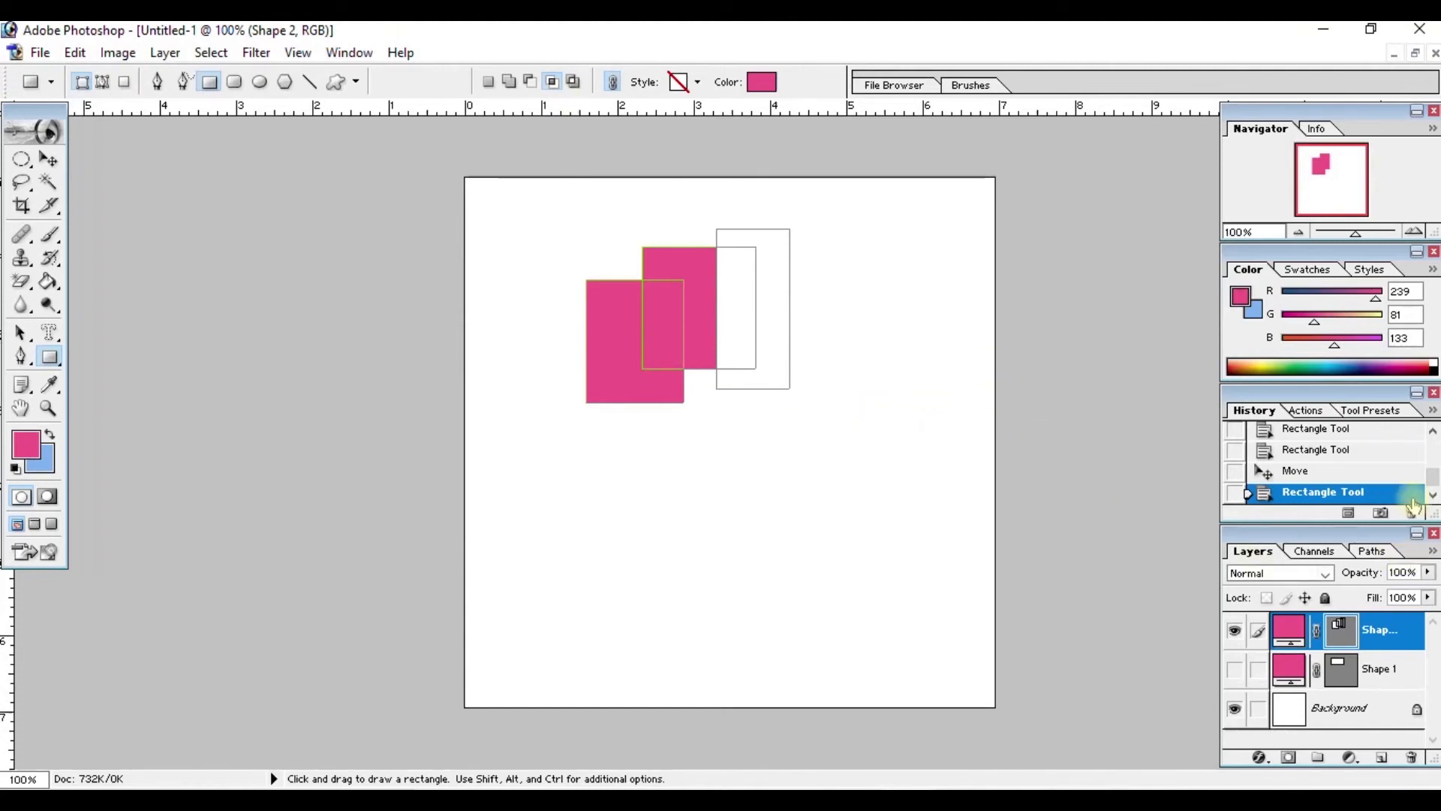
pyautogui.moveTo(1432, 478); pyautogui.dragTo(1432, 443)
pyautogui.click(1298, 440)
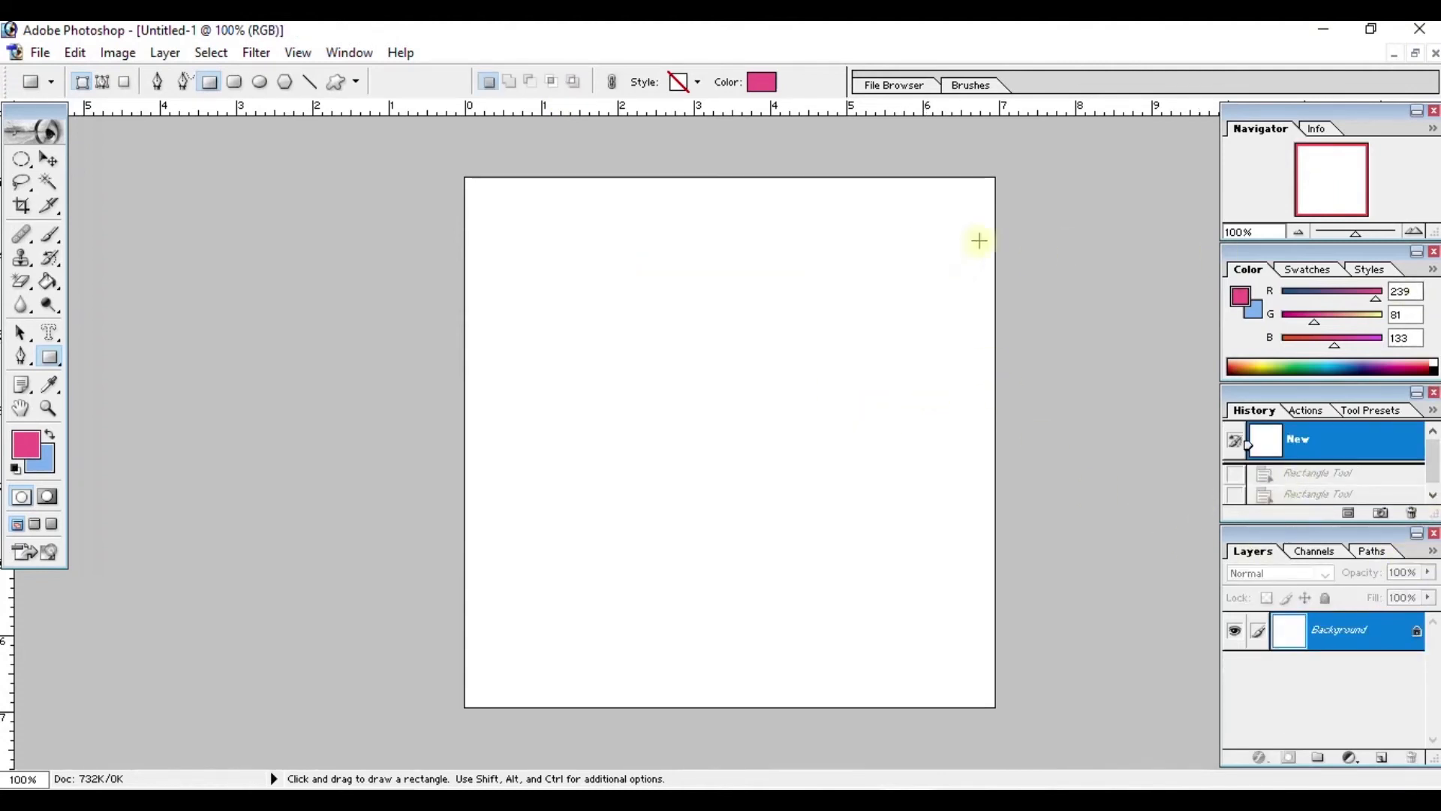
# Draw a tall rectangle and intersect it with a second rectangle overlapping its upper-right corner.
pyautogui.moveTo(550, 231); pyautogui.dragTo(655, 399)
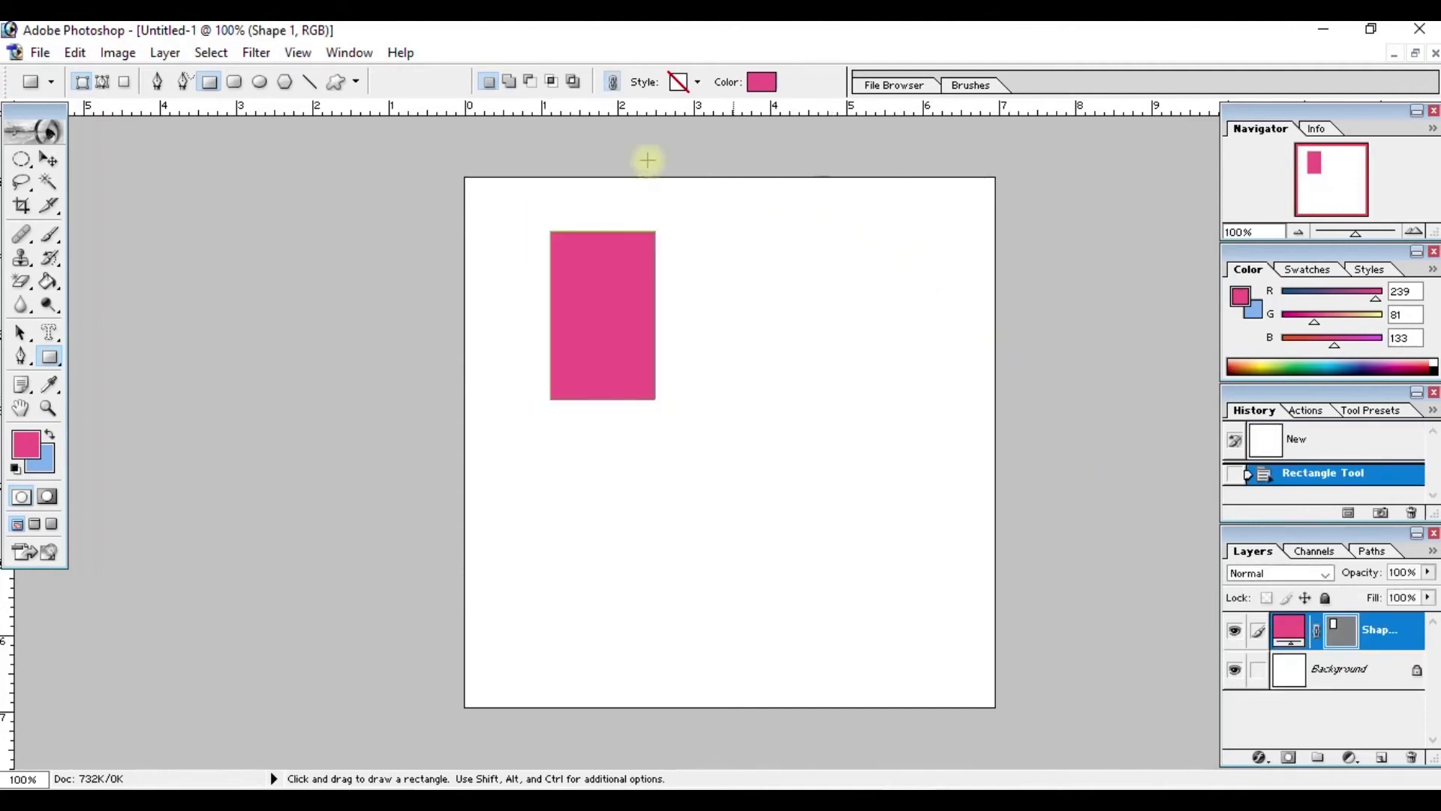
pyautogui.click(552, 81)
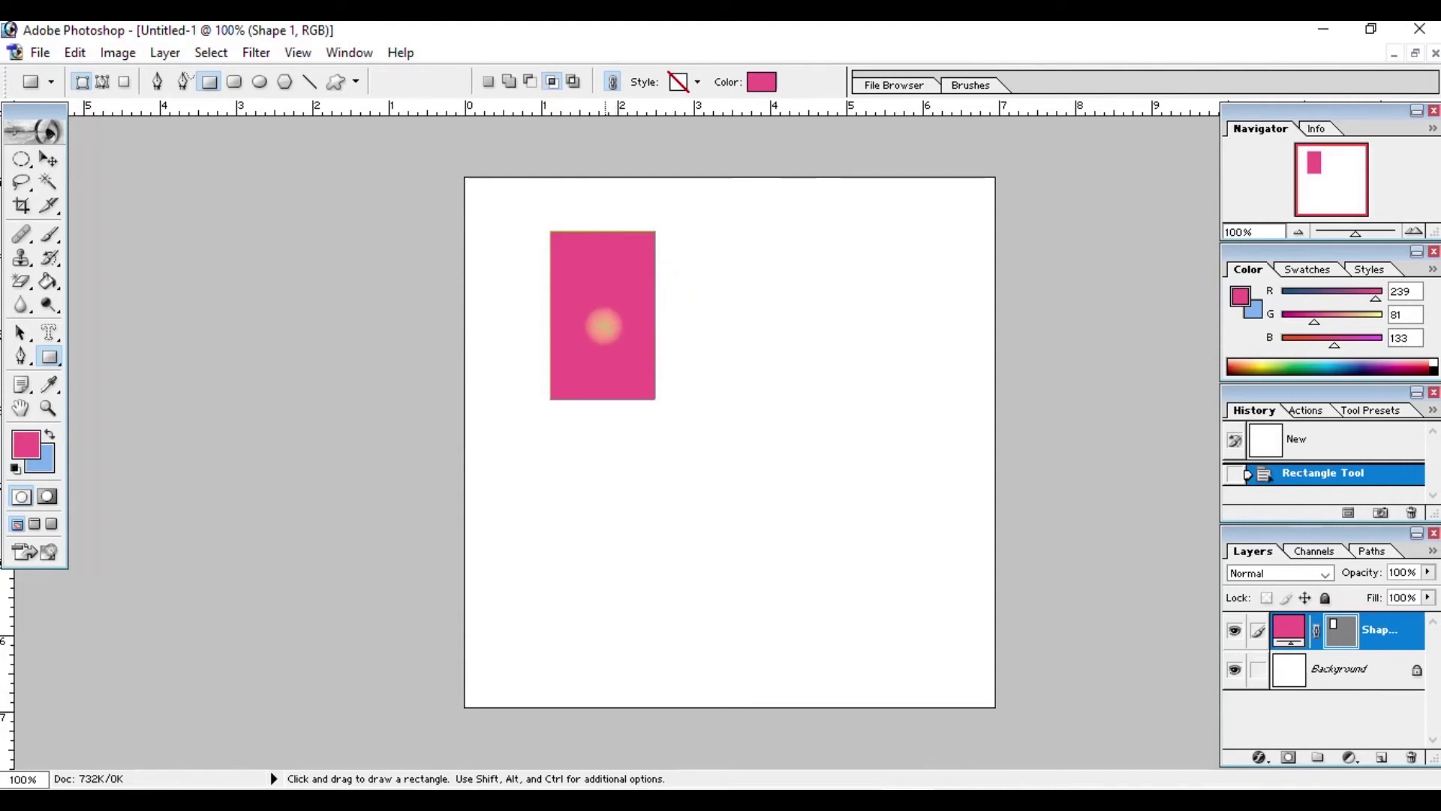
pyautogui.moveTo(615, 212); pyautogui.dragTo(708, 349)
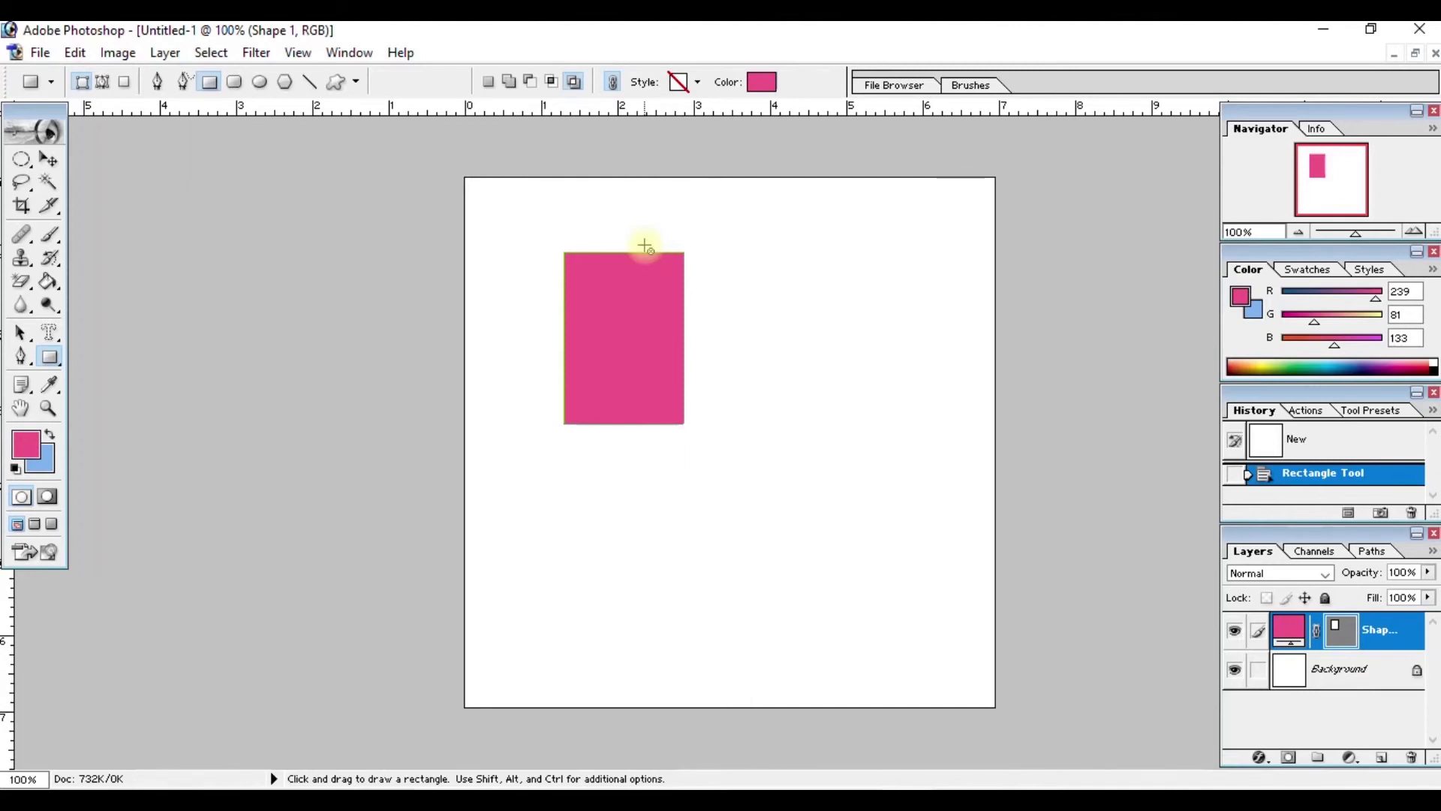
# Exclude the overlap between the tall rectangle and a smaller one drawn across its upper-right corner, and restore the blank New state.
pyautogui.moveTo(645, 245); pyautogui.dragTo(717, 355)
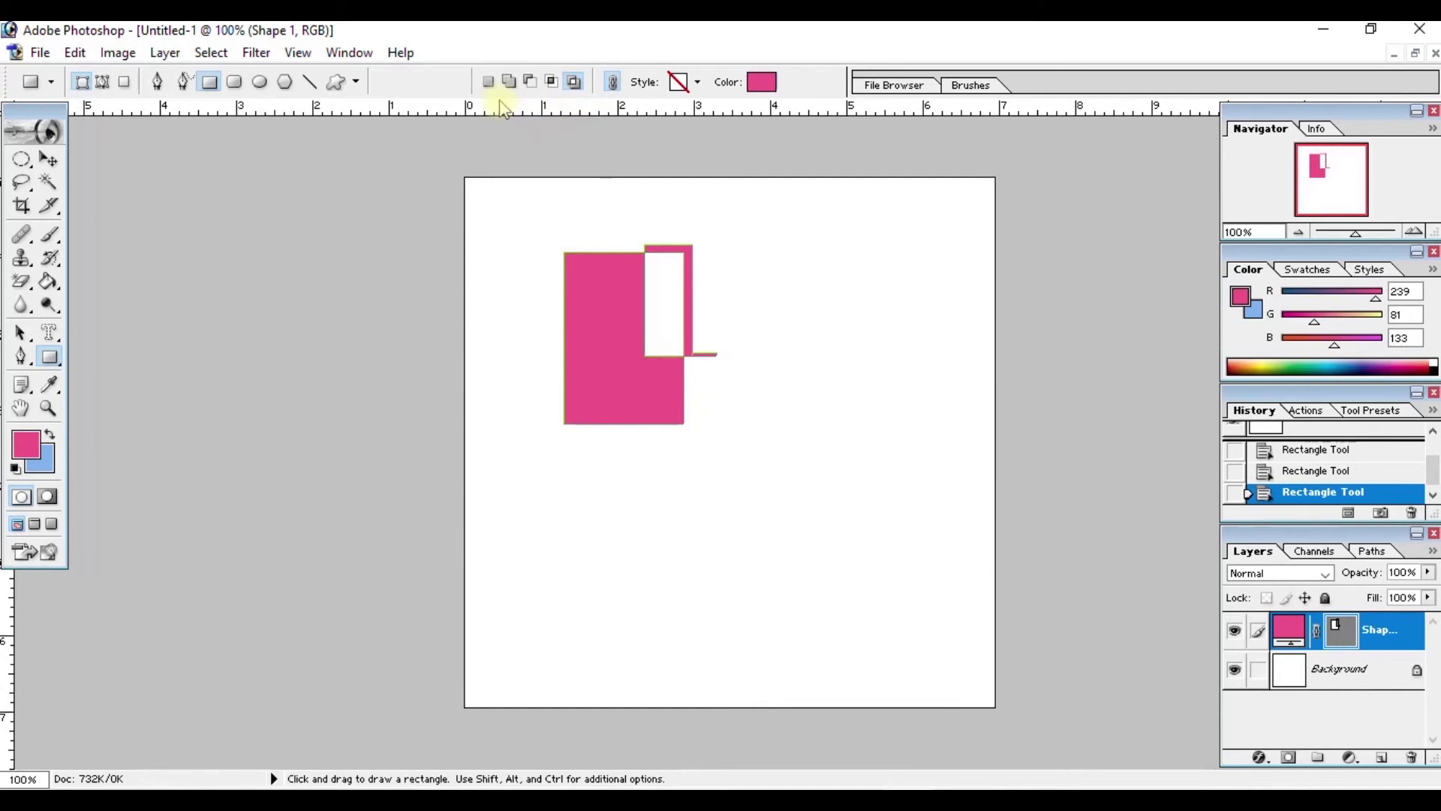
pyautogui.scroll(1, 1301, 446)
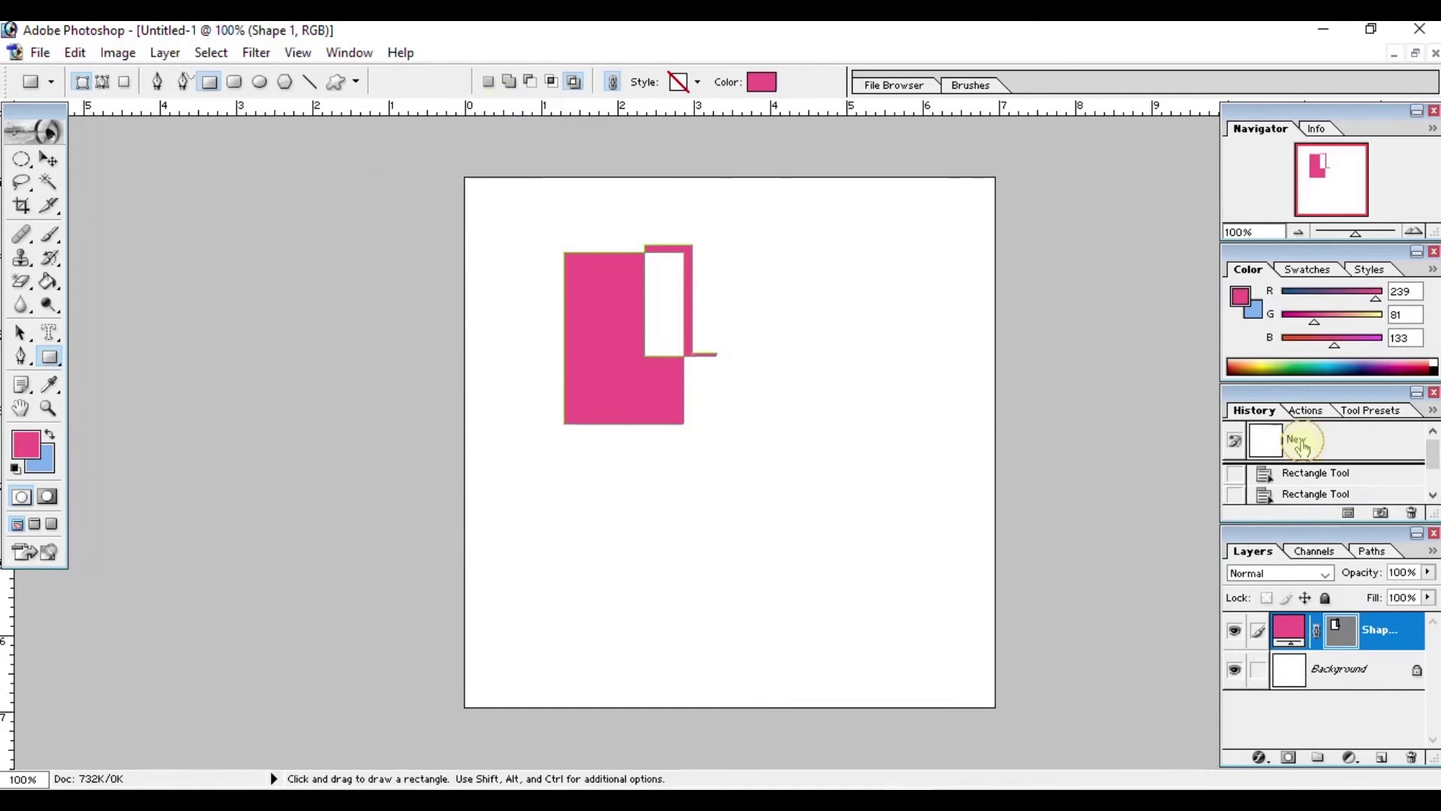
pyautogui.click(1303, 446)
# Draw two rounded rectangles with a 10 px radius, one below the other, on separate shape layers.
pyautogui.click(51, 359)
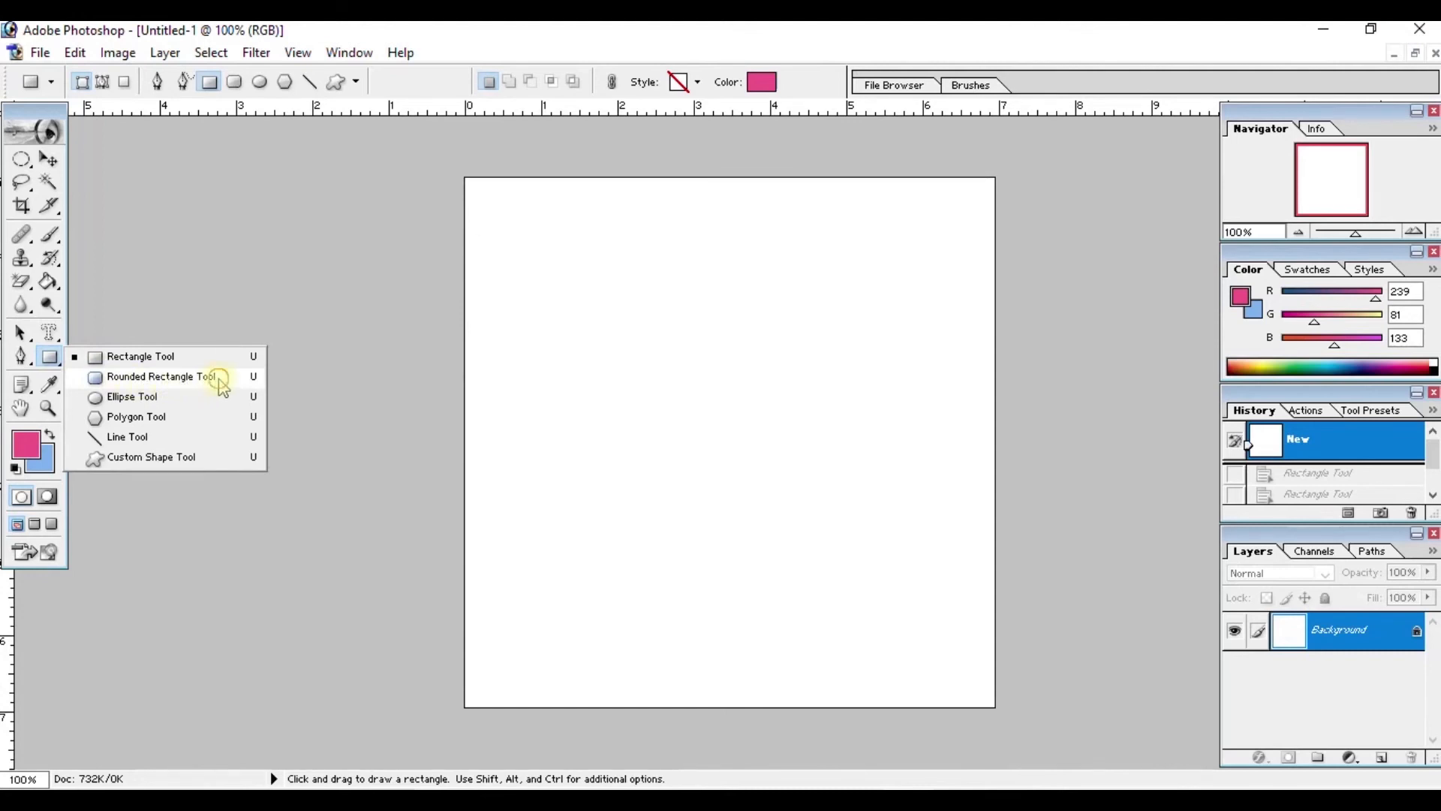
pyautogui.click(161, 377)
pyautogui.moveTo(620, 285); pyautogui.dragTo(788, 382)
pyautogui.moveTo(591, 437); pyautogui.dragTo(773, 526)
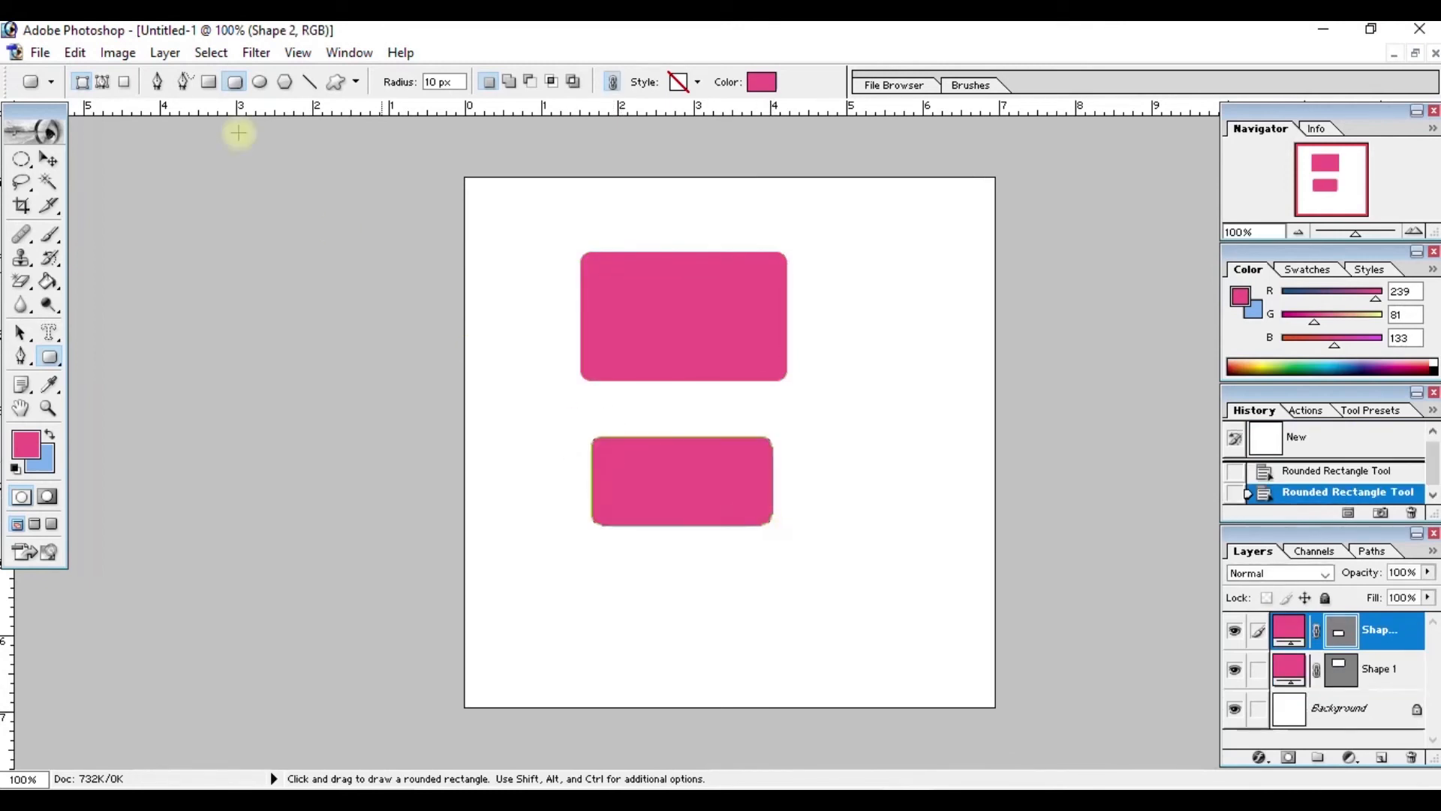
# Draw two ellipses overlapping the upper rounded rectangle and add a perfect circle at the lower rectangle's bottom-left corner.
pyautogui.click(263, 84)
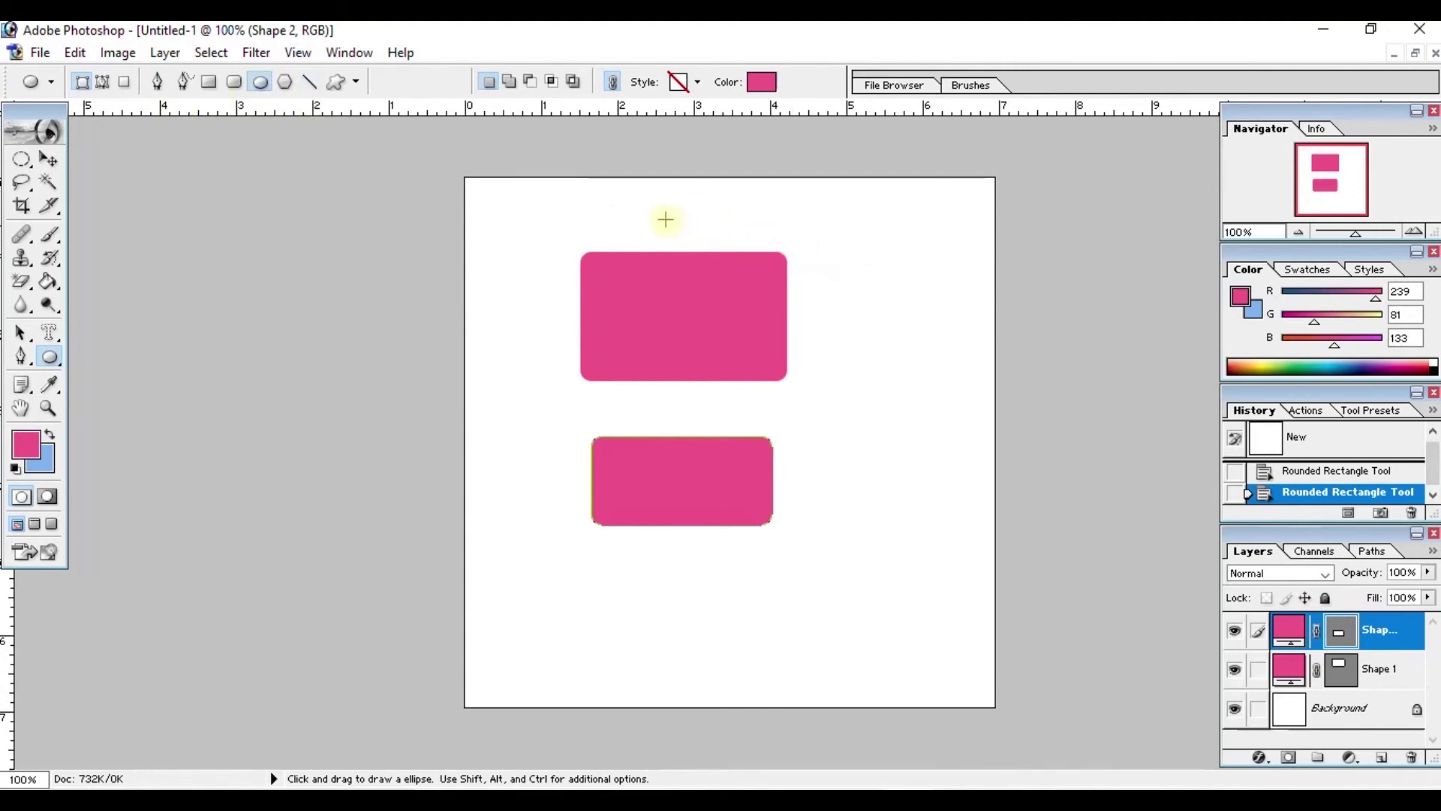
pyautogui.moveTo(672, 211); pyautogui.dragTo(833, 310)
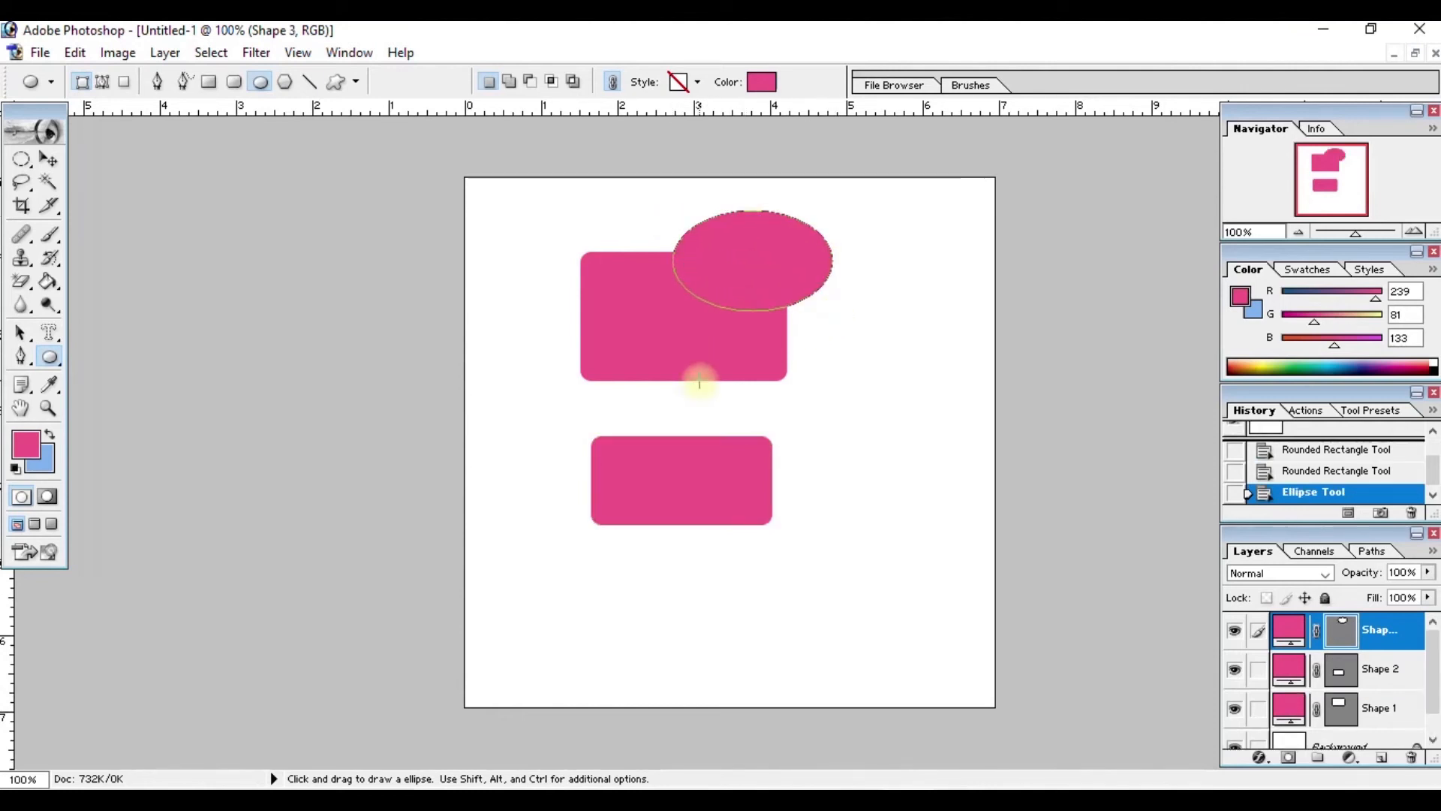
pyautogui.moveTo(687, 348); pyautogui.dragTo(845, 419)
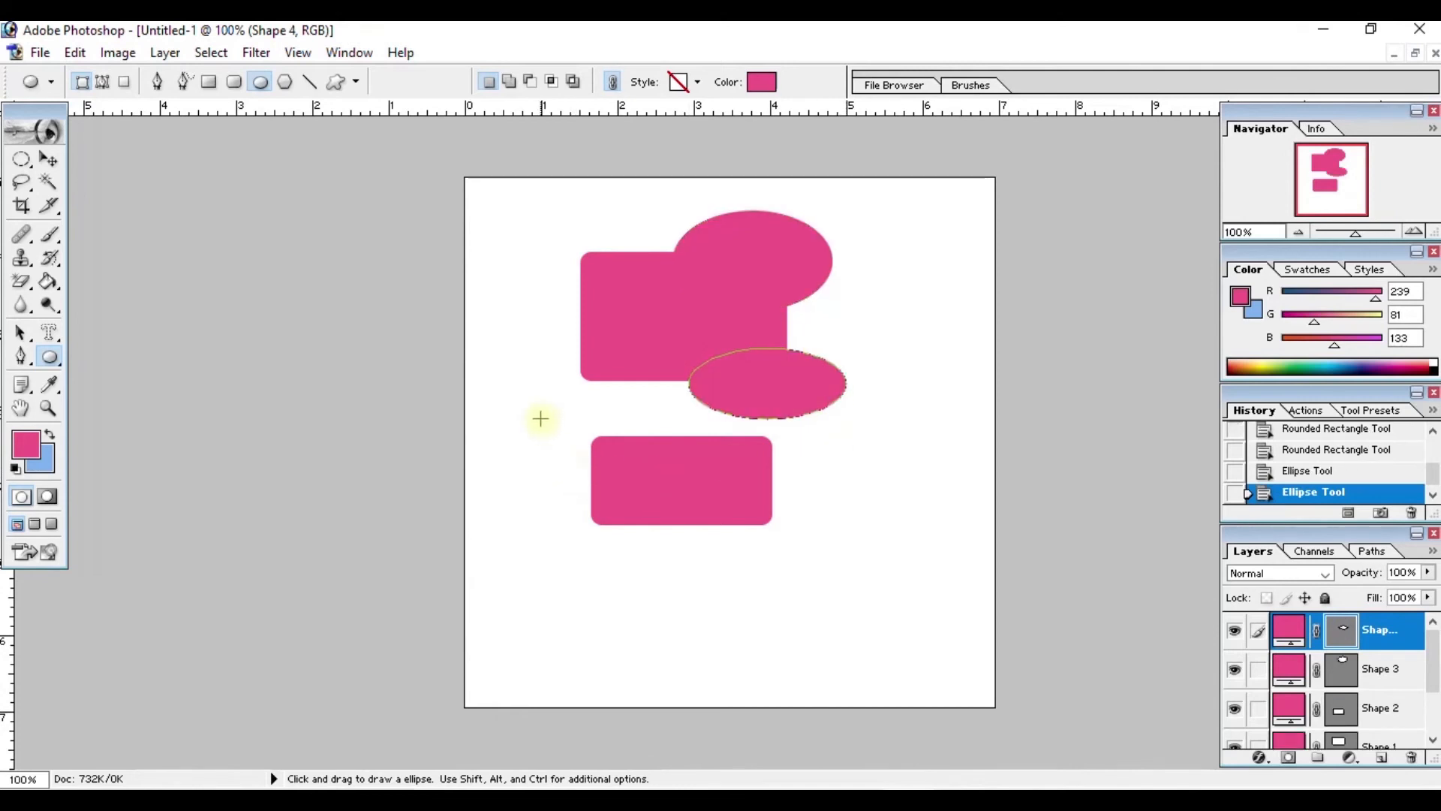
pyautogui.press('shift')
pyautogui.moveTo(528, 513); pyautogui.dragTo(661, 688)
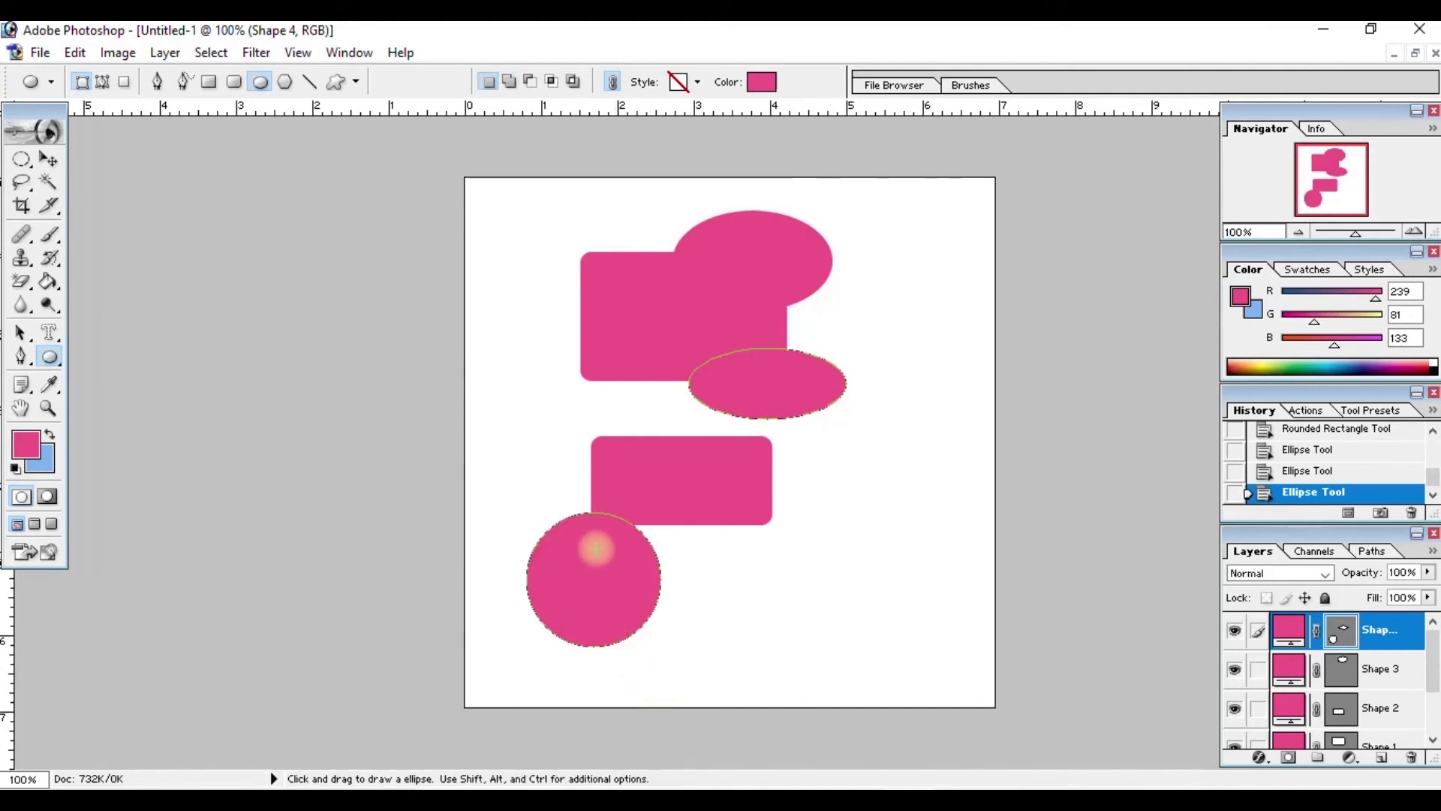
# Draw a five-sided polygon over the lower rounded rectangle's right end, and restore the blank New state.
pyautogui.click(285, 83)
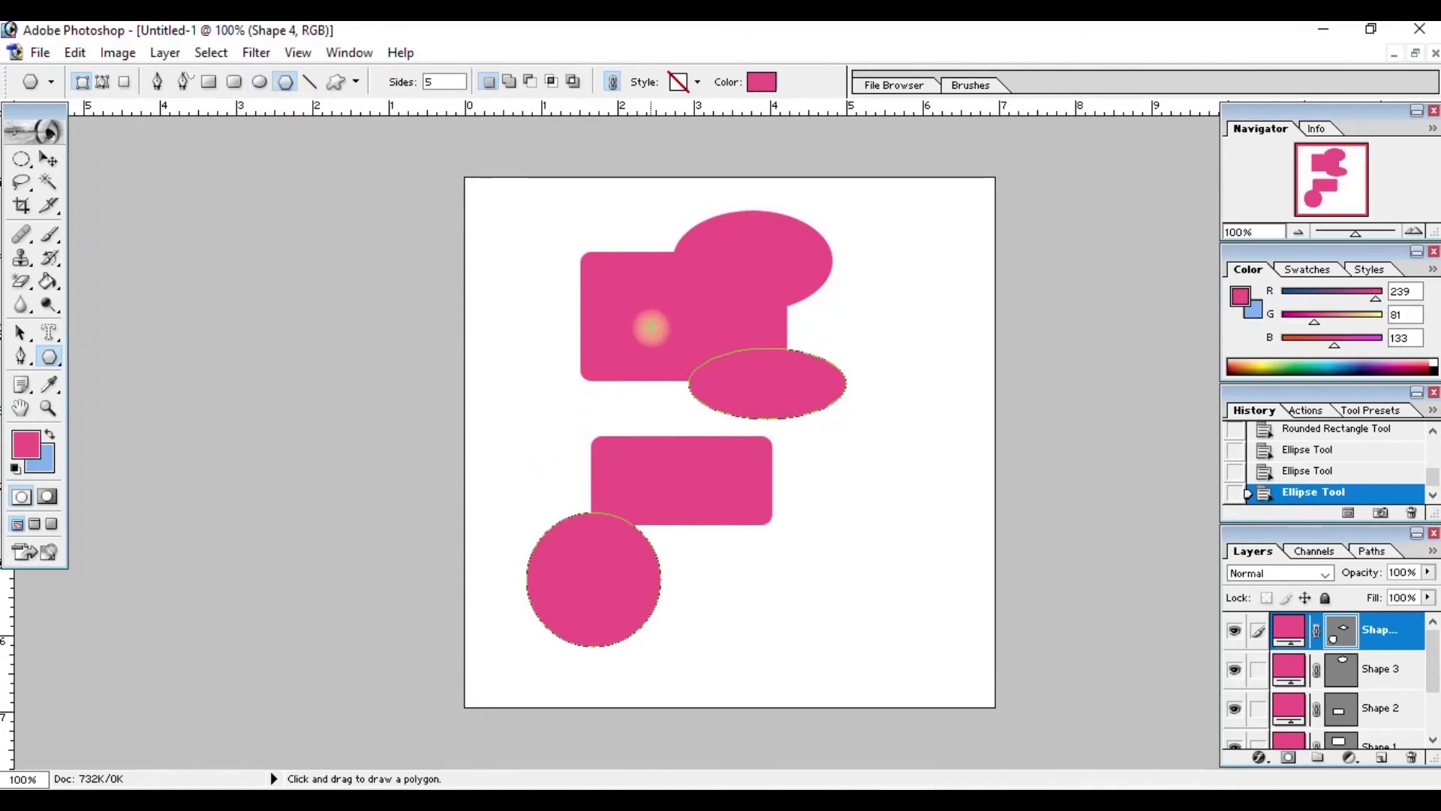
pyautogui.moveTo(799, 466); pyautogui.dragTo(860, 541)
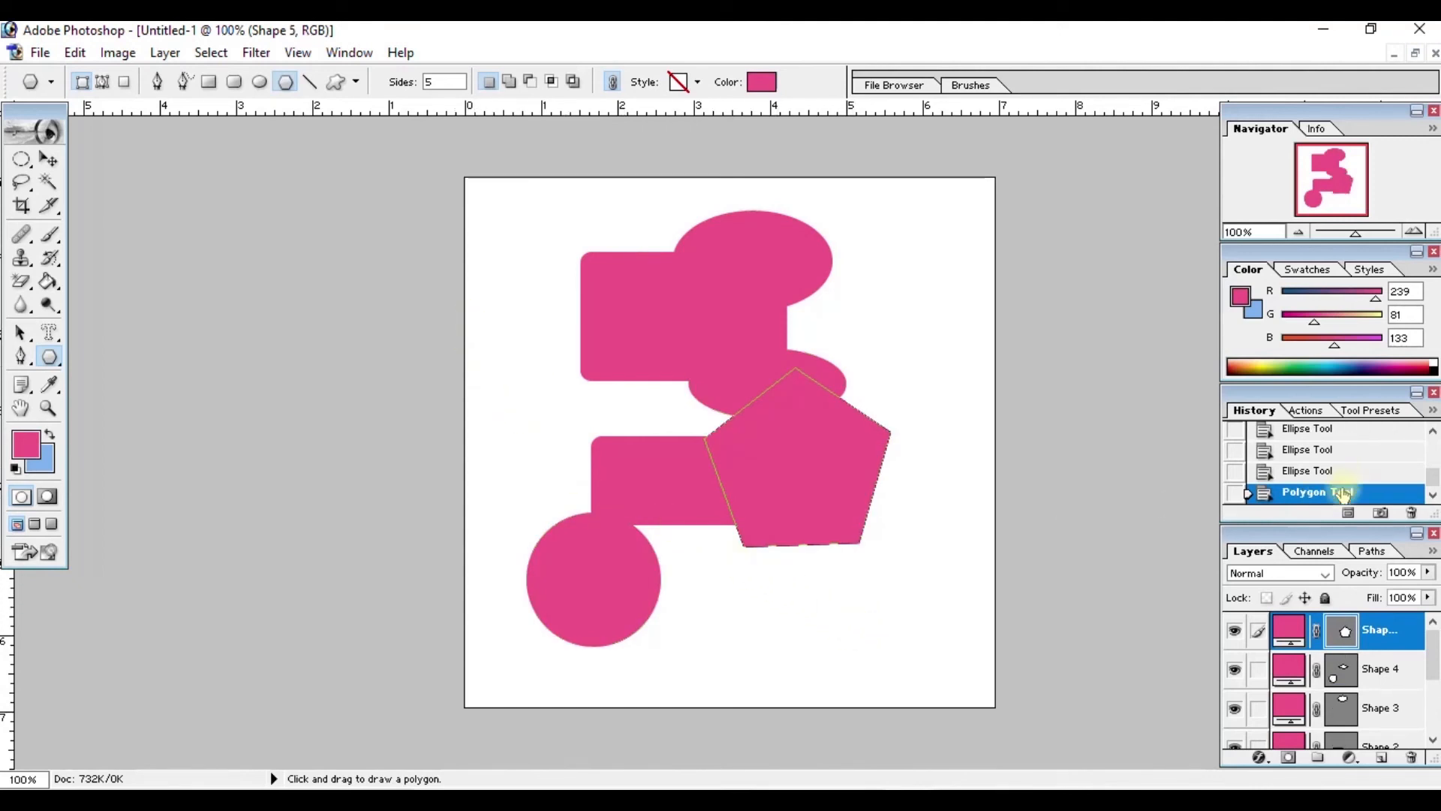
pyautogui.moveTo(1434, 488); pyautogui.dragTo(1432, 424)
pyautogui.click(1325, 443)
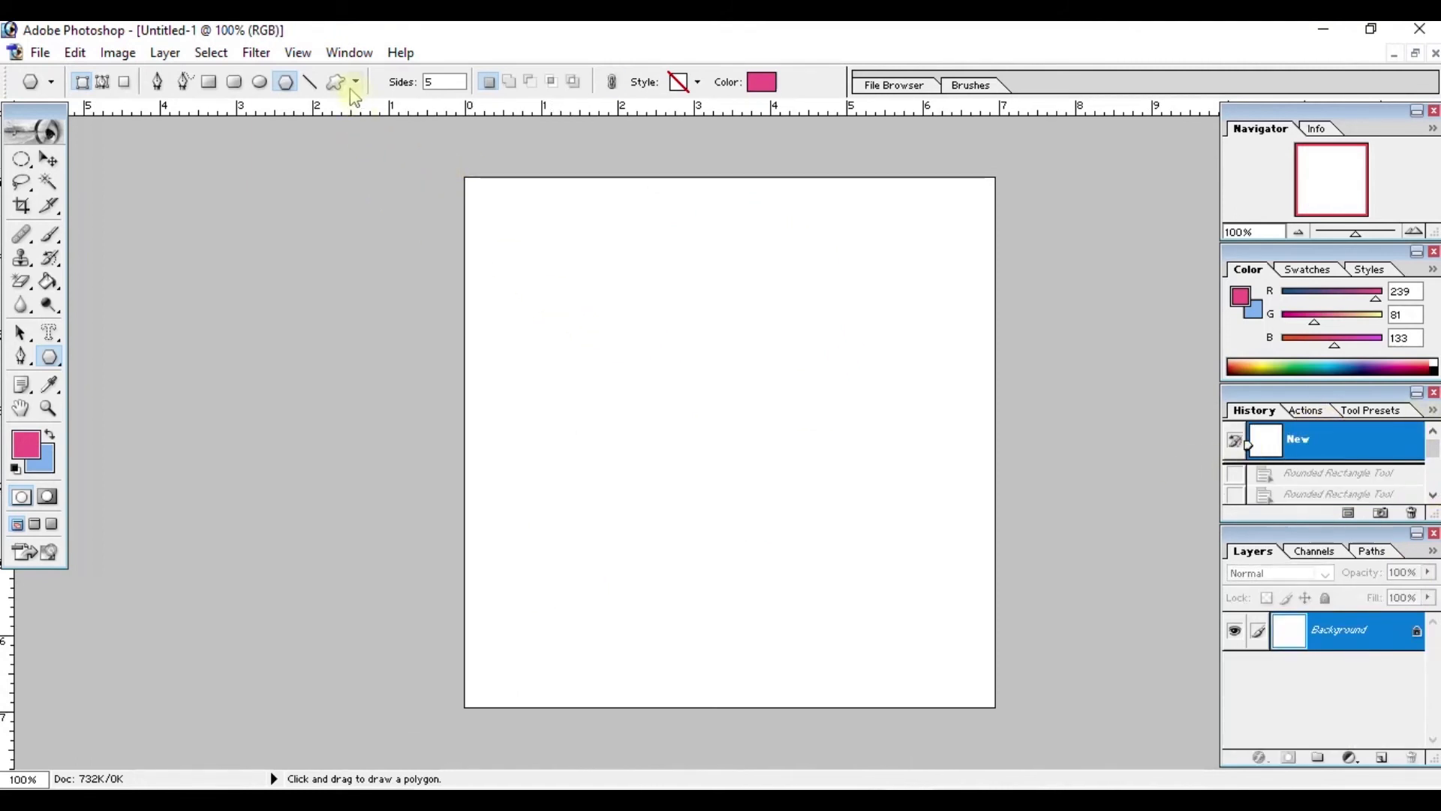
# Draw a horizontal line and four slanted lines, each 1 px wide, on separate shape layers, and restore the blank New state.
pyautogui.click(310, 82)
pyautogui.moveTo(568, 274); pyautogui.dragTo(754, 273)
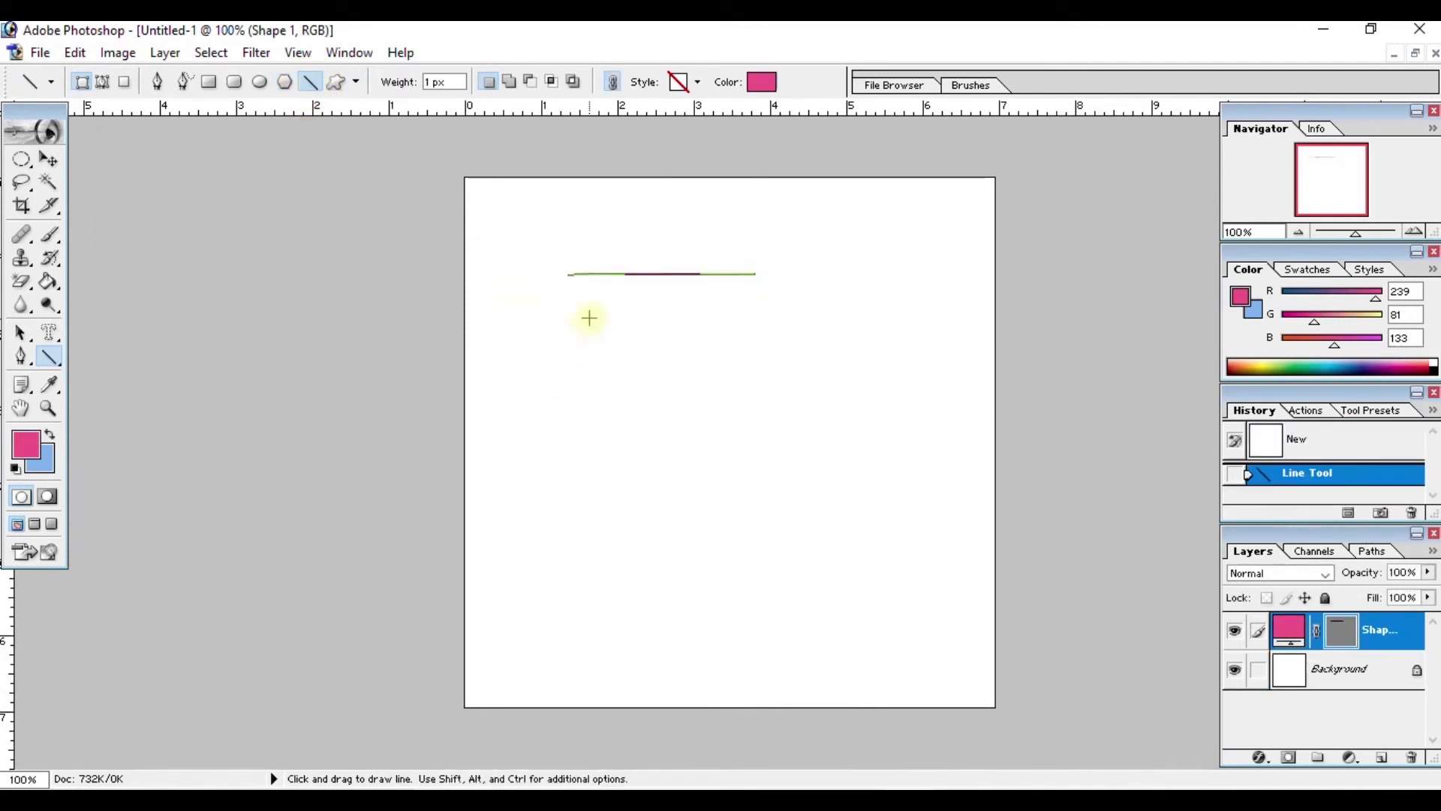
pyautogui.moveTo(657, 366); pyautogui.dragTo(719, 432)
pyautogui.moveTo(740, 336); pyautogui.dragTo(779, 492)
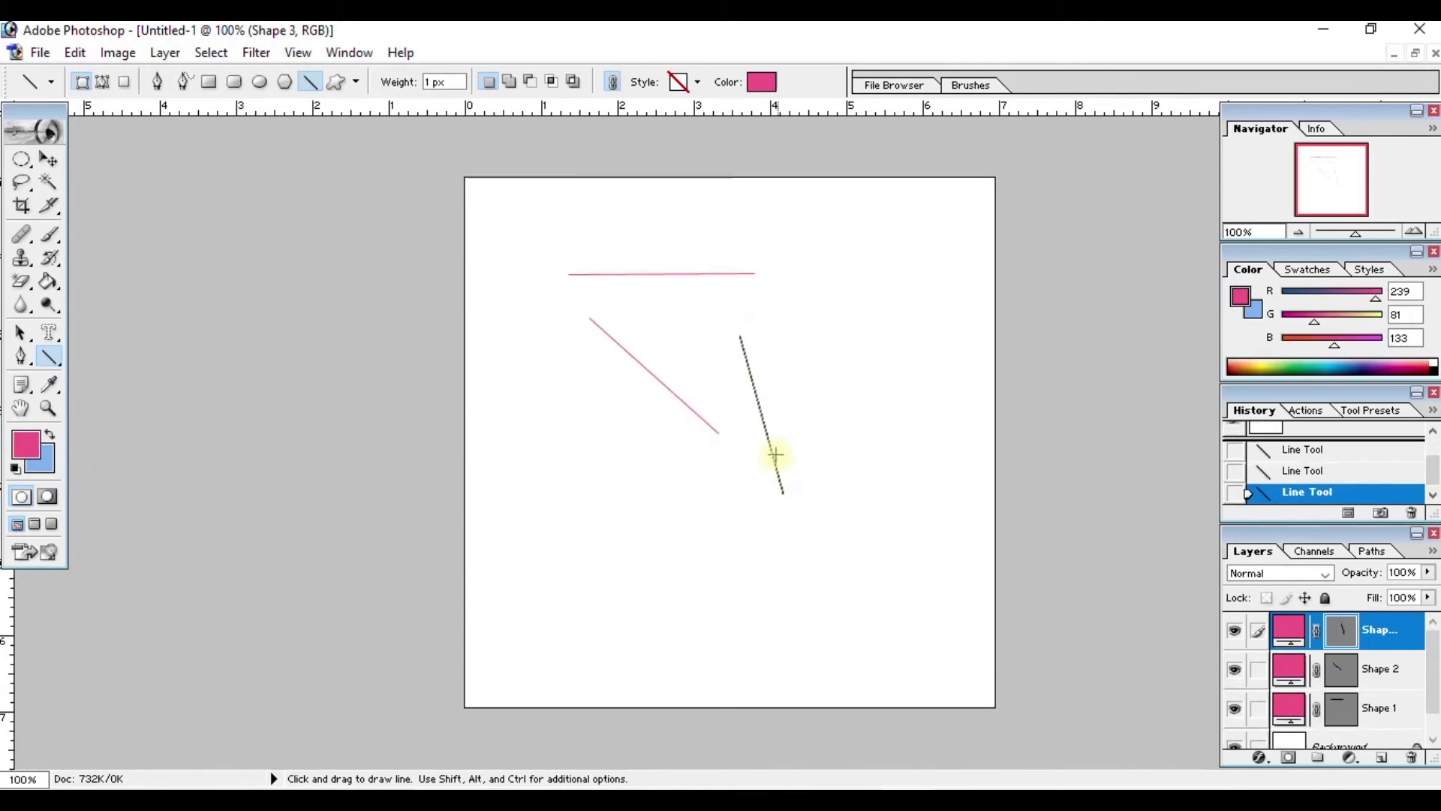
pyautogui.moveTo(799, 322); pyautogui.dragTo(842, 440)
pyautogui.moveTo(854, 291); pyautogui.dragTo(895, 428)
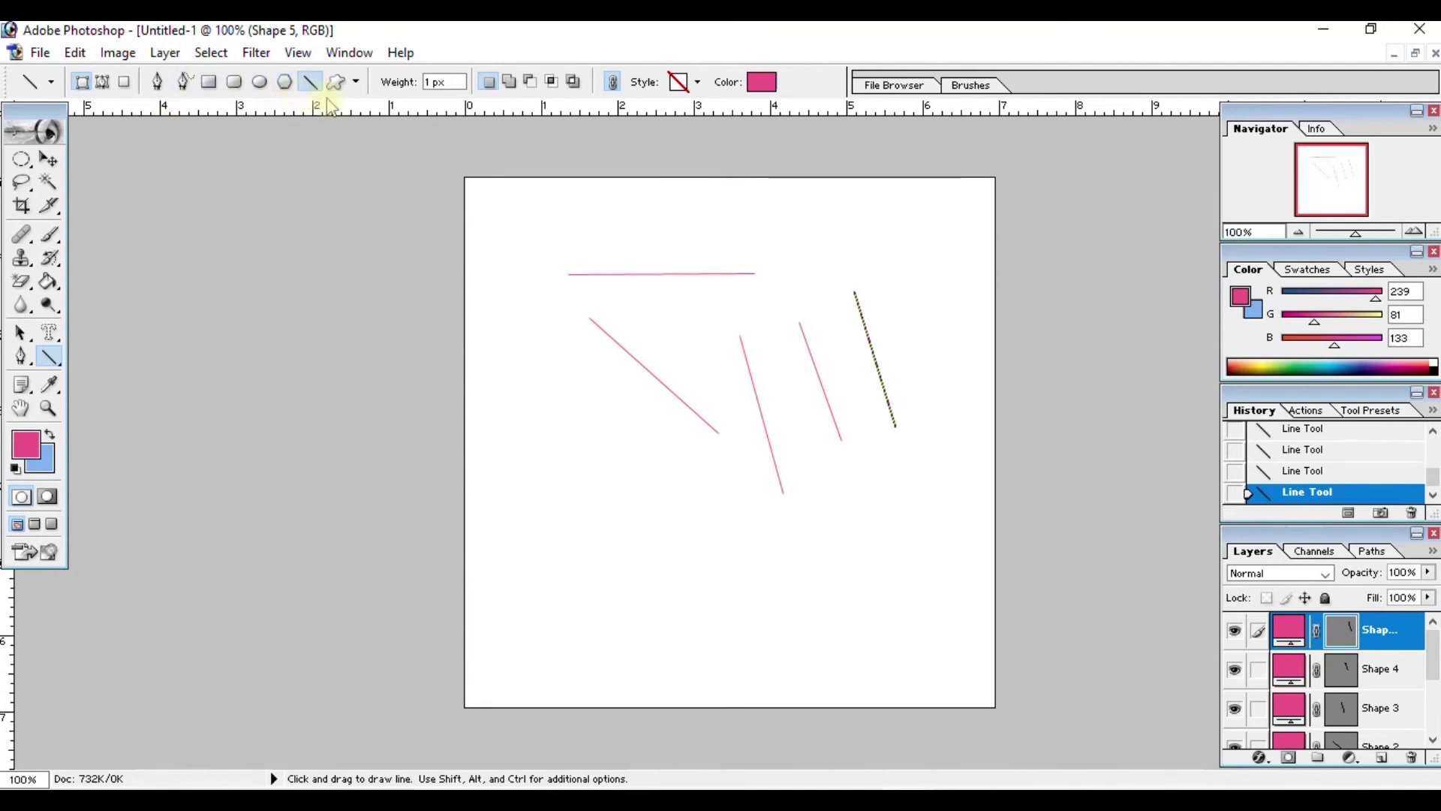
pyautogui.scroll(5, 1316, 449)
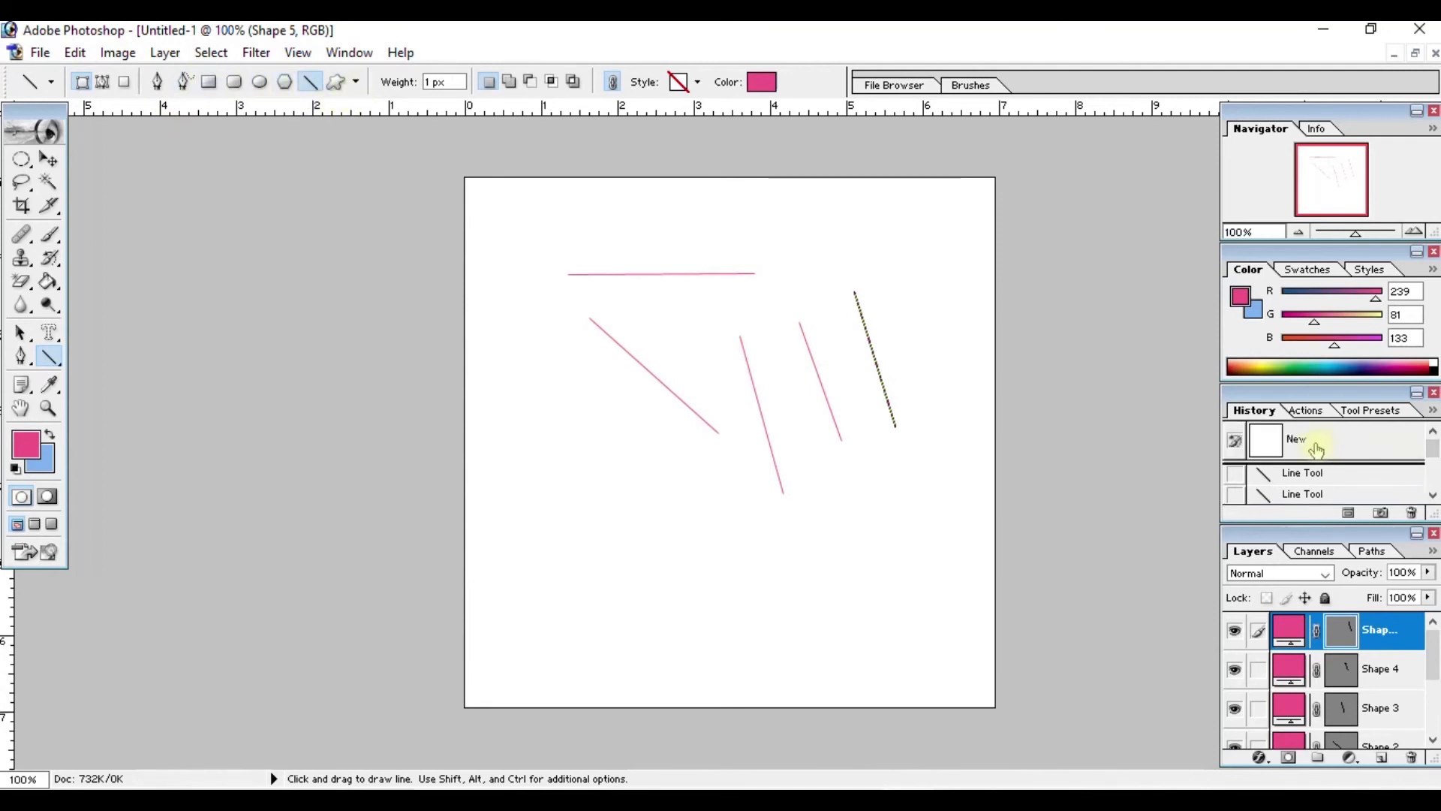
pyautogui.click(1302, 439)
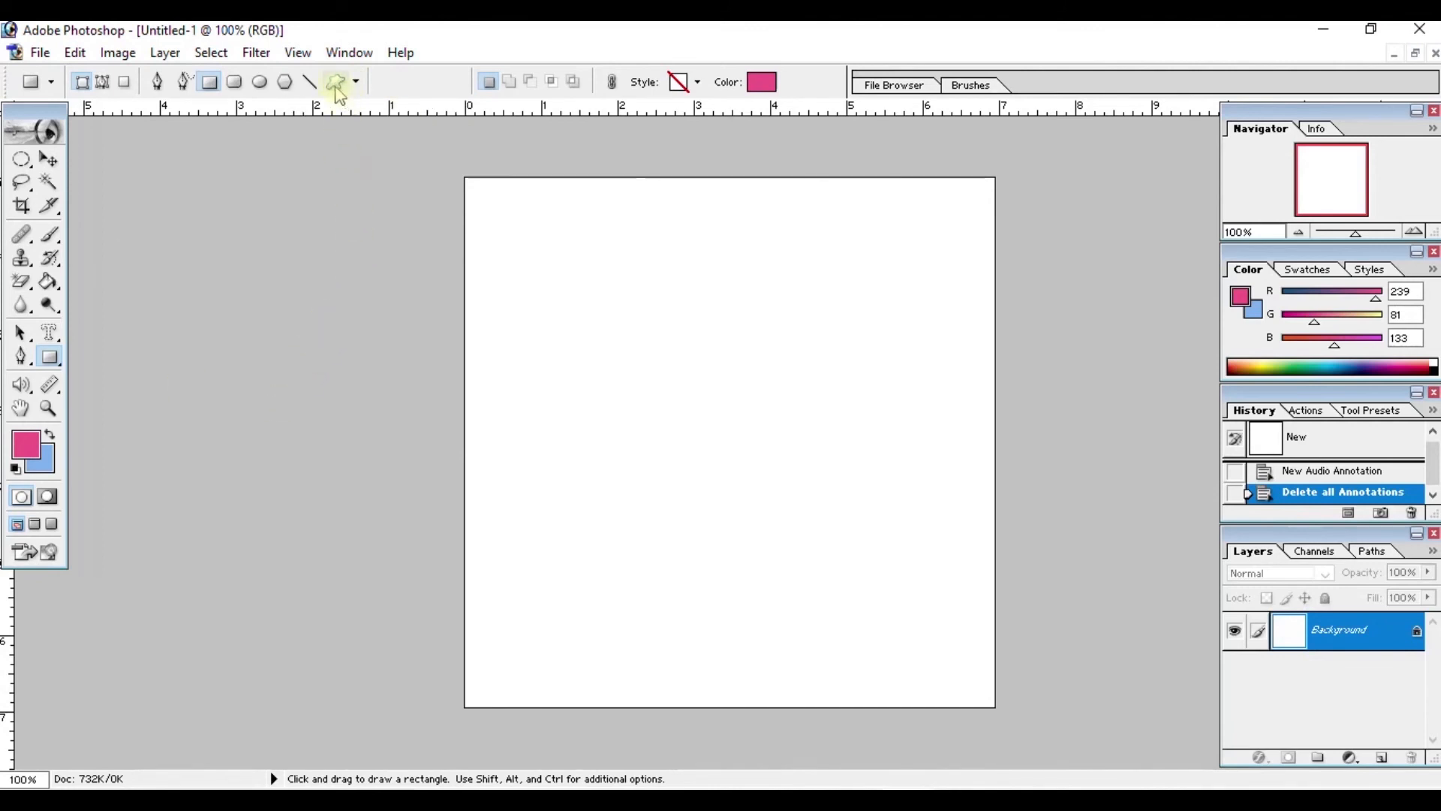
# Activate the Custom Shape Tool and replace its current shape library with the All set.
pyautogui.click(337, 82)
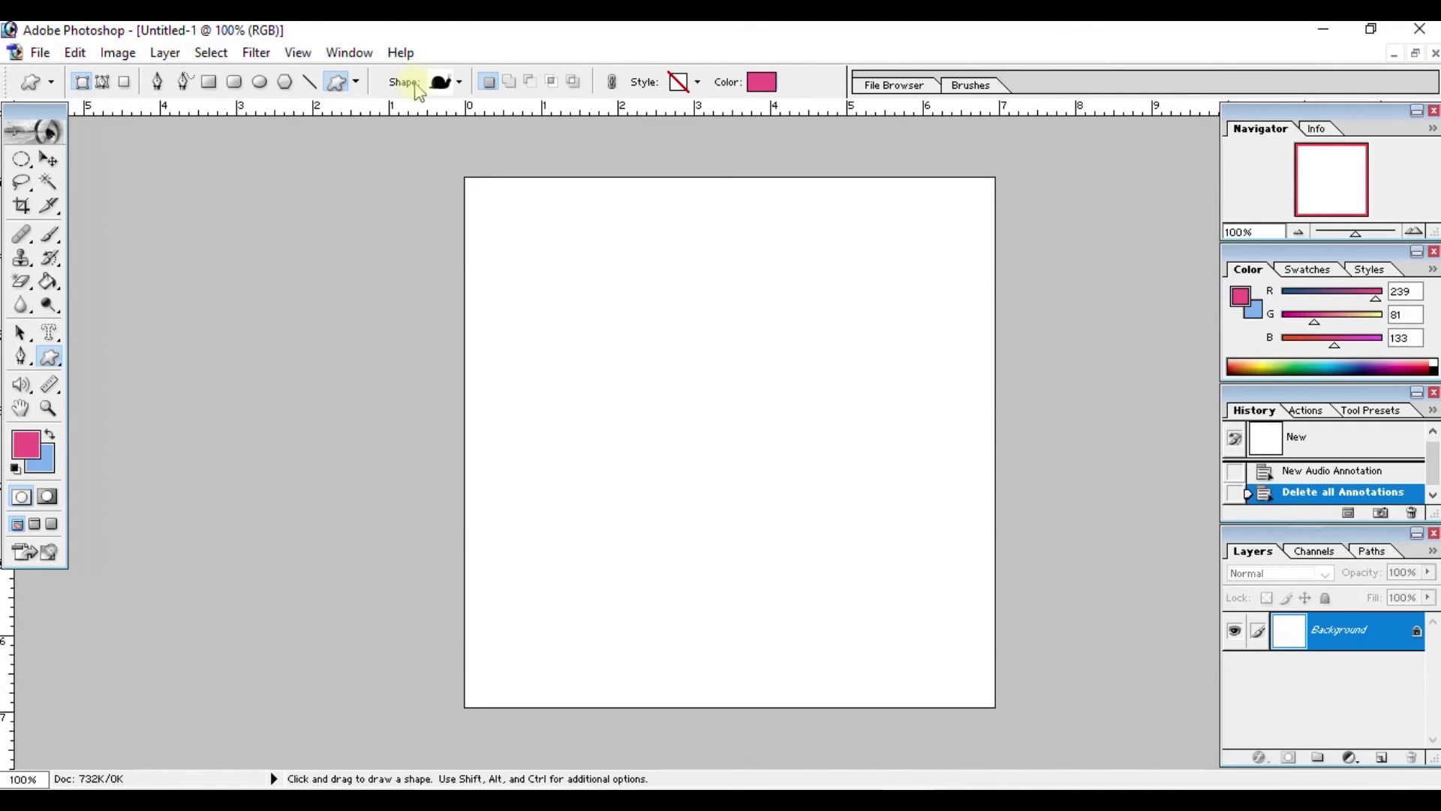
pyautogui.click(460, 84)
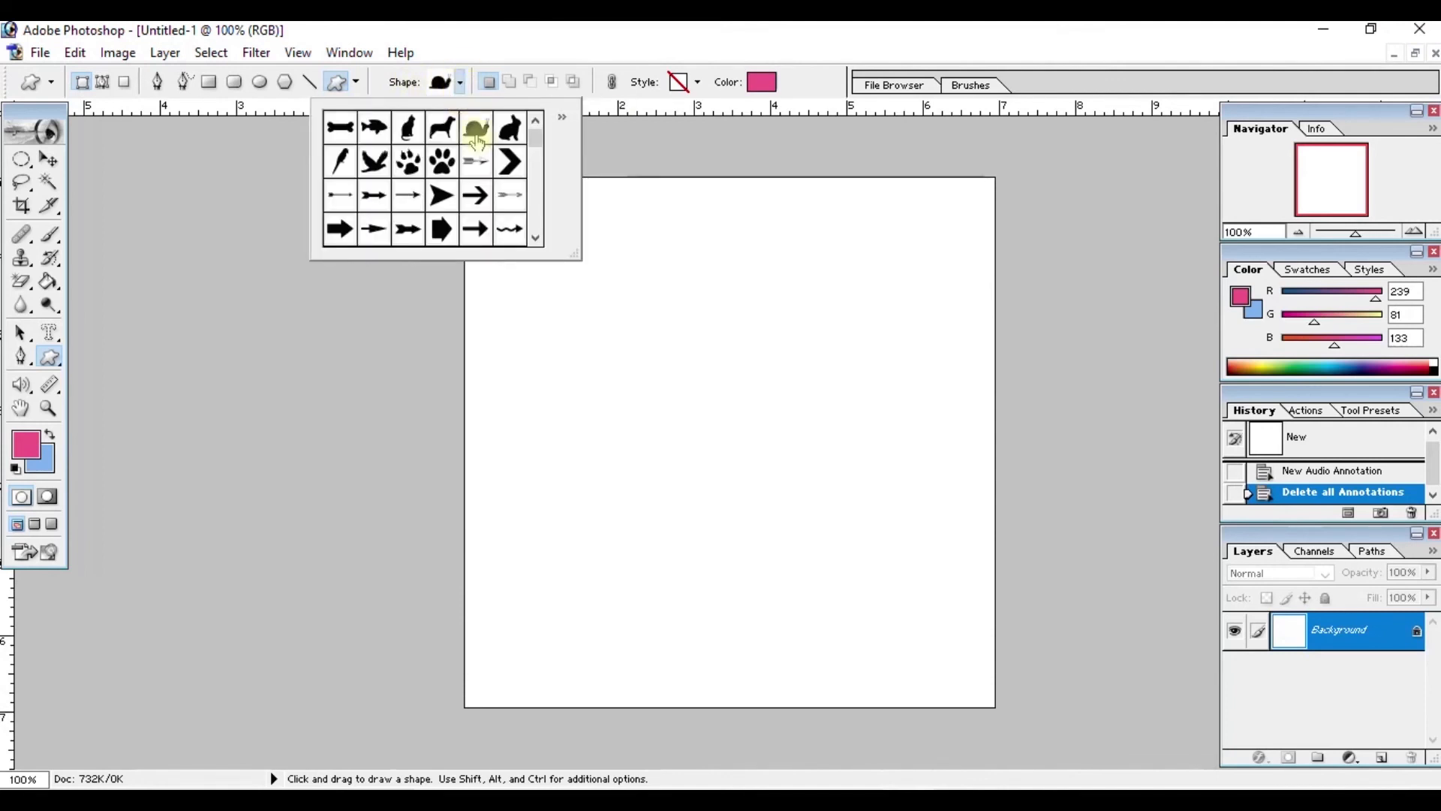
pyautogui.moveTo(533, 133)
pyautogui.mouseDown()
pyautogui.moveTo(538, 225)
pyautogui.moveTo(549, 142)
pyautogui.mouseUp()
pyautogui.click(562, 118)
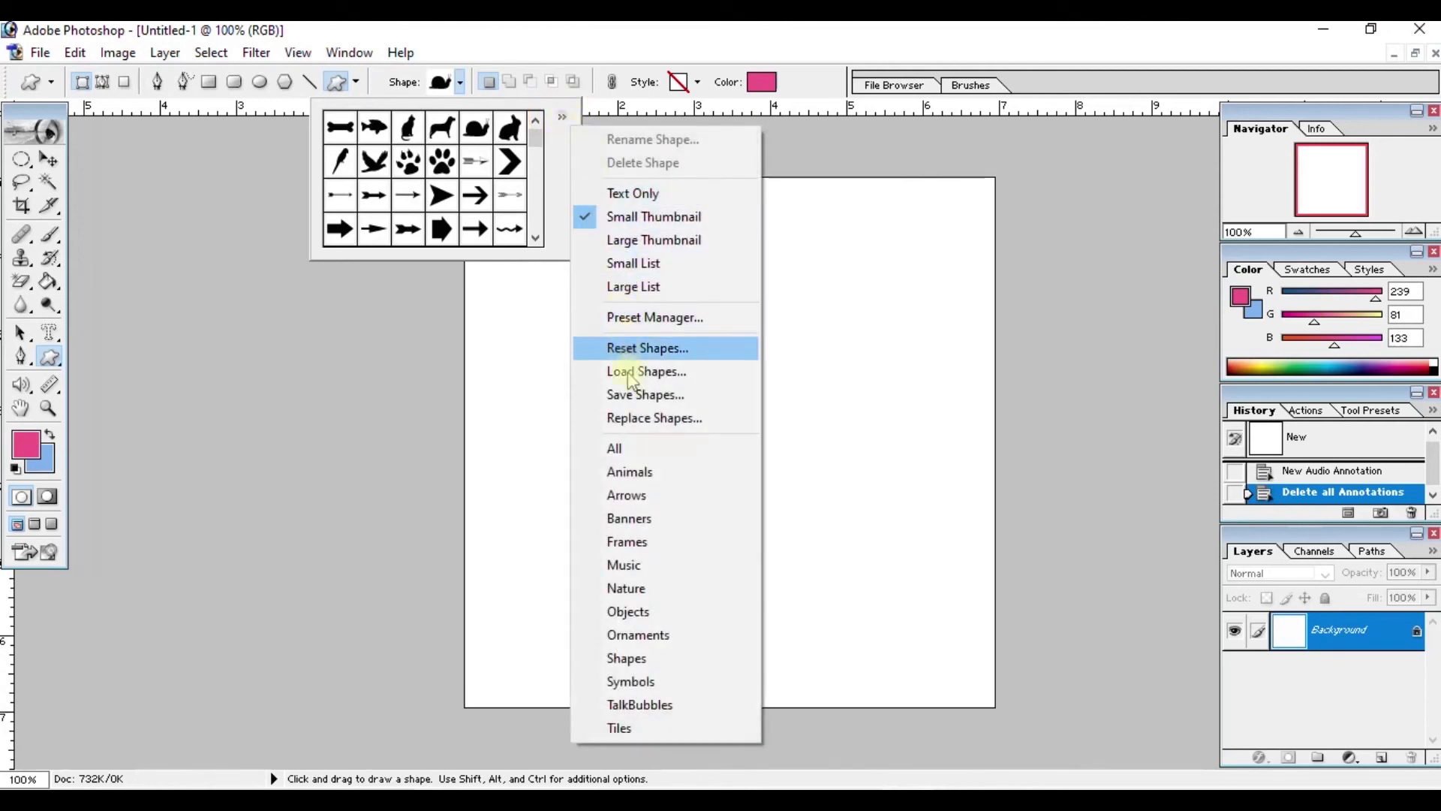
pyautogui.click(622, 453)
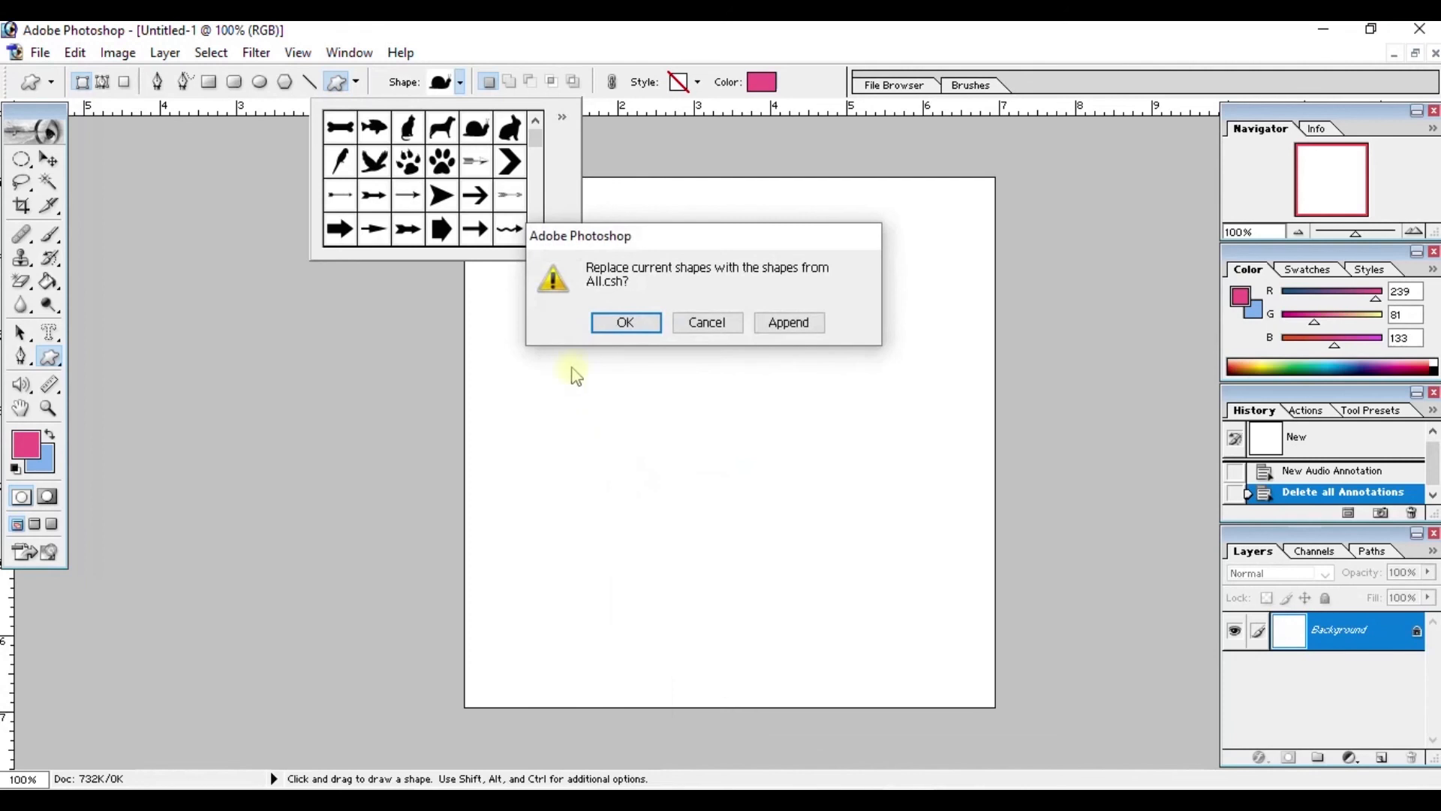
pyautogui.click(617, 325)
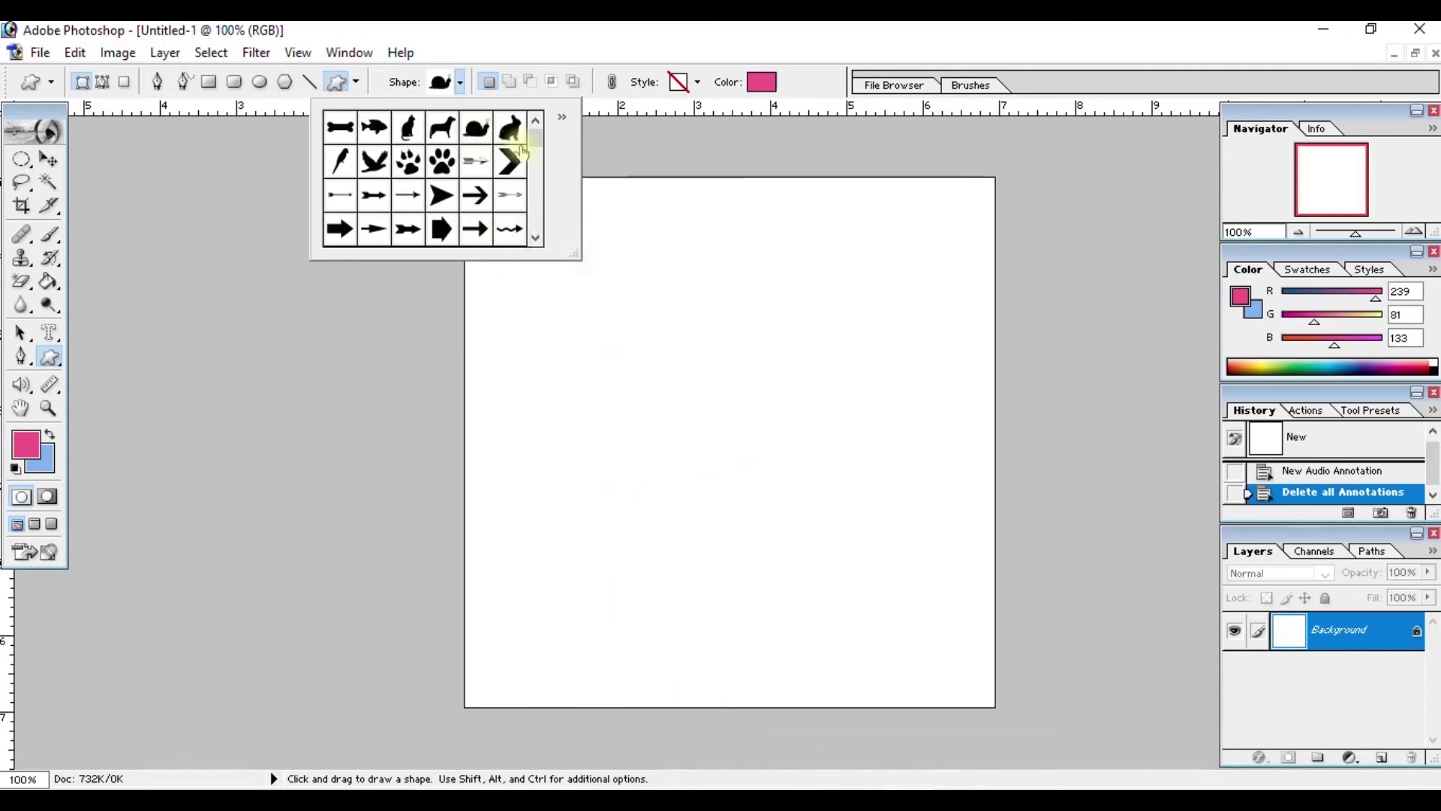
# Choose the spiky starburst custom shape and draw it near the middle of the canvas.
pyautogui.moveTo(535, 147); pyautogui.dragTo(537, 218)
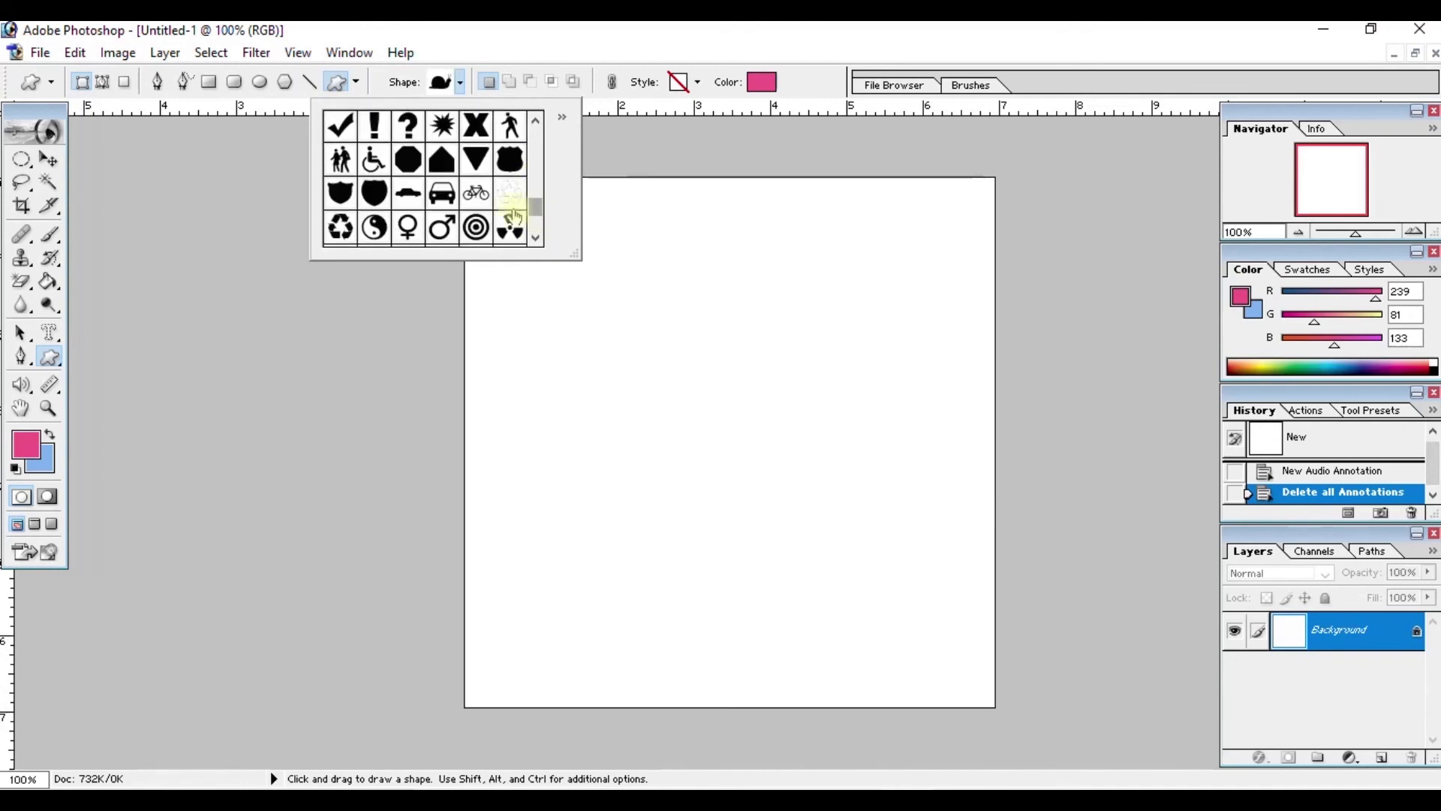
pyautogui.click(476, 192)
pyautogui.click(442, 125)
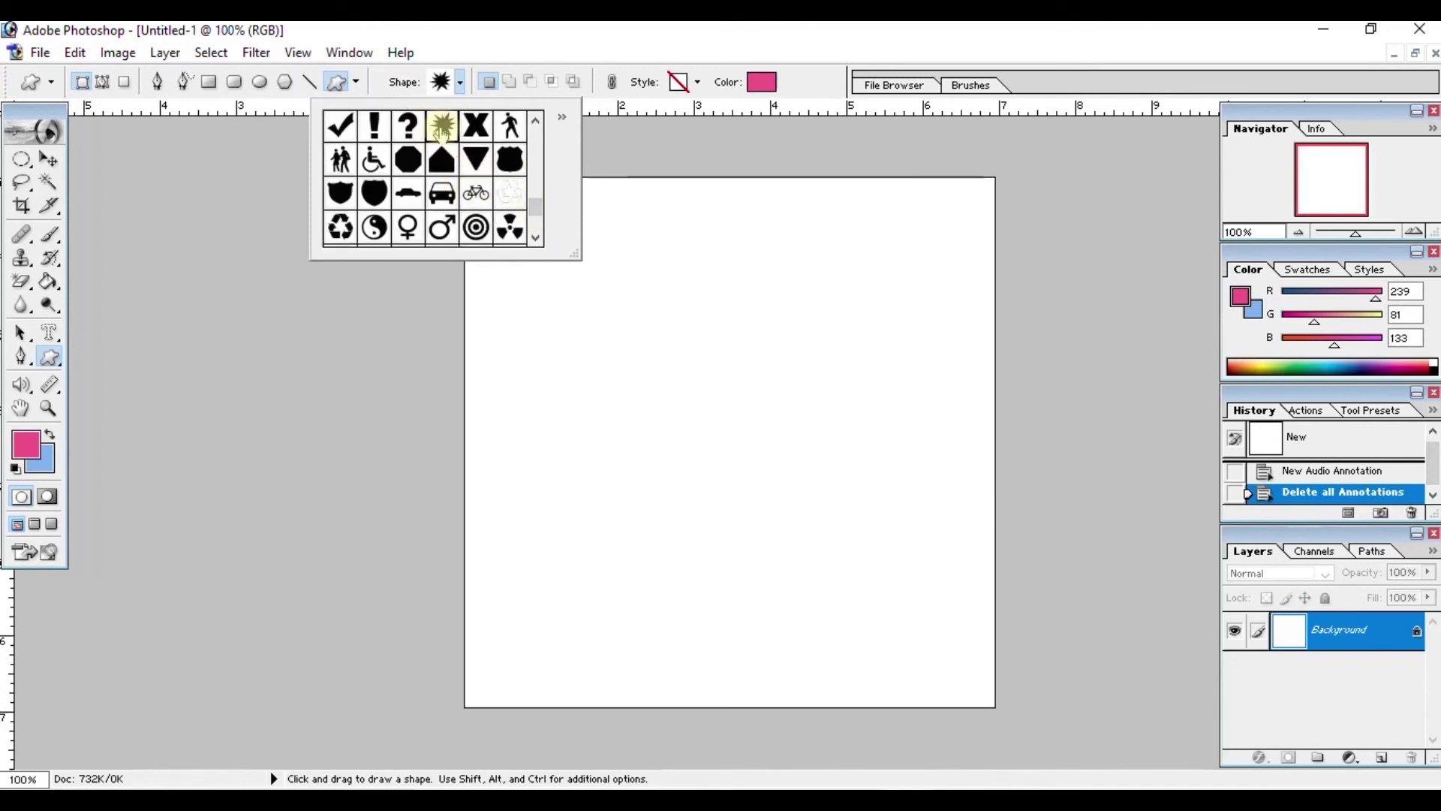
pyautogui.click(562, 316)
pyautogui.moveTo(589, 332); pyautogui.dragTo(808, 554)
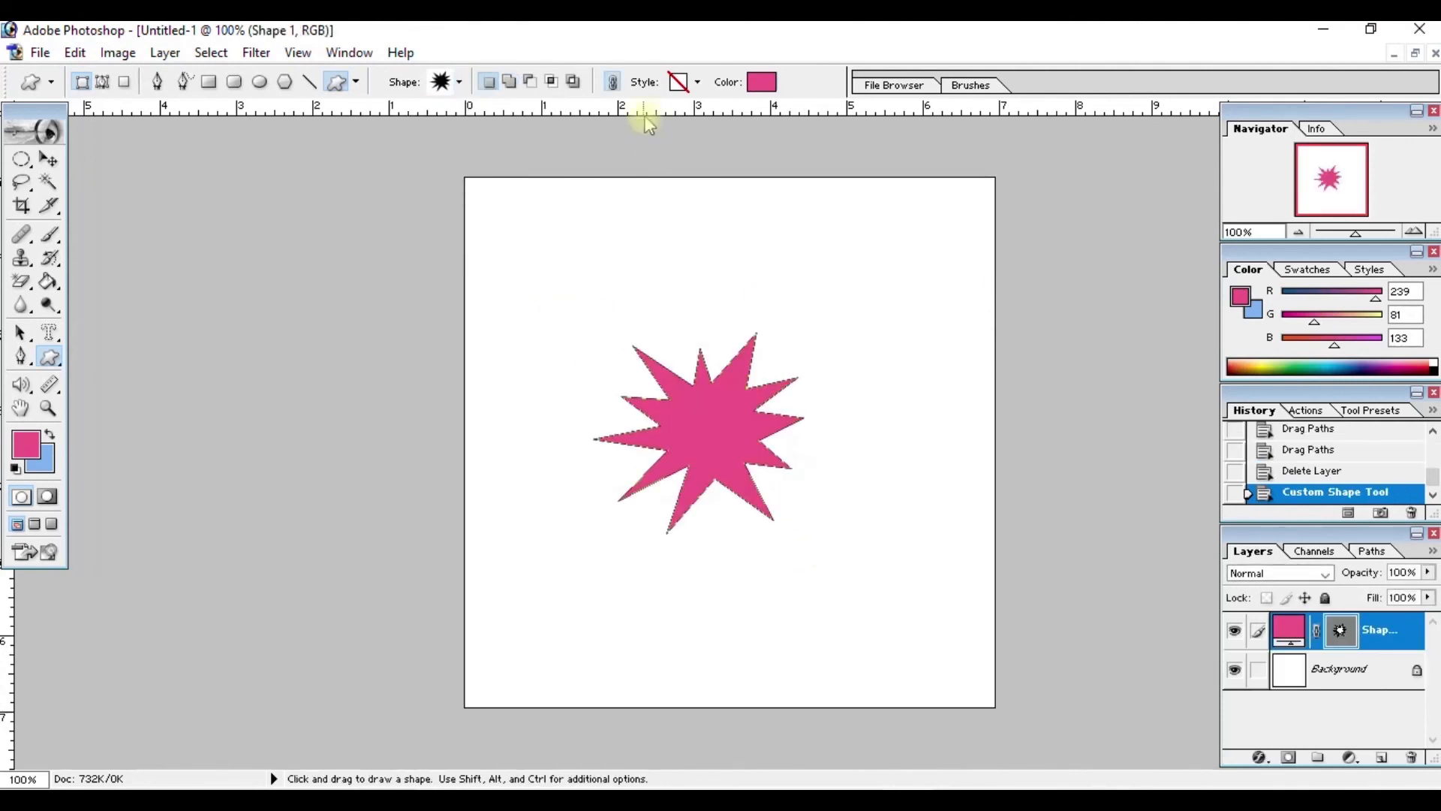
# Move the starburst's path upward on the canvas with the Path Selection Tool.
pyautogui.click(22, 334)
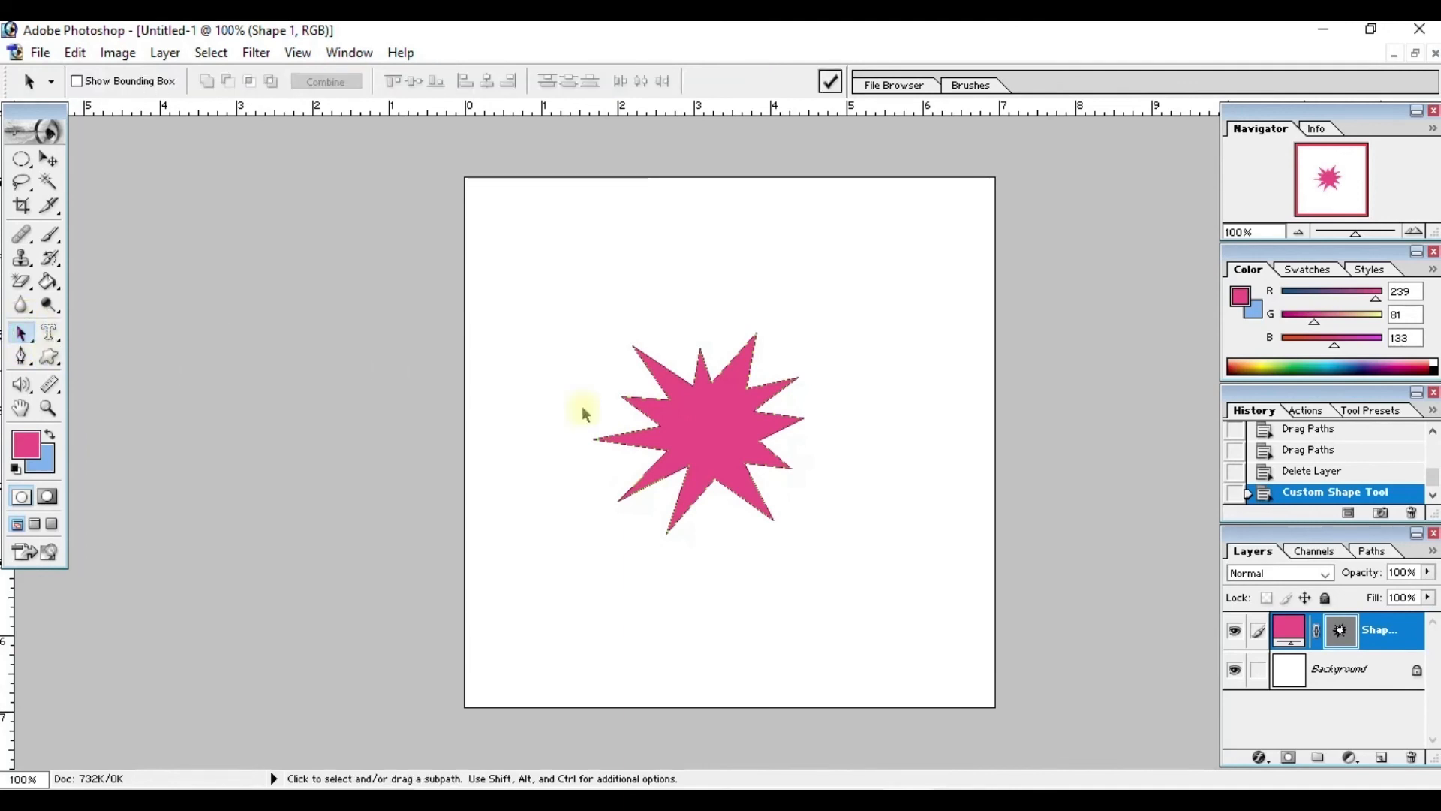
pyautogui.click(698, 425)
pyautogui.moveTo(698, 424); pyautogui.dragTo(676, 333)
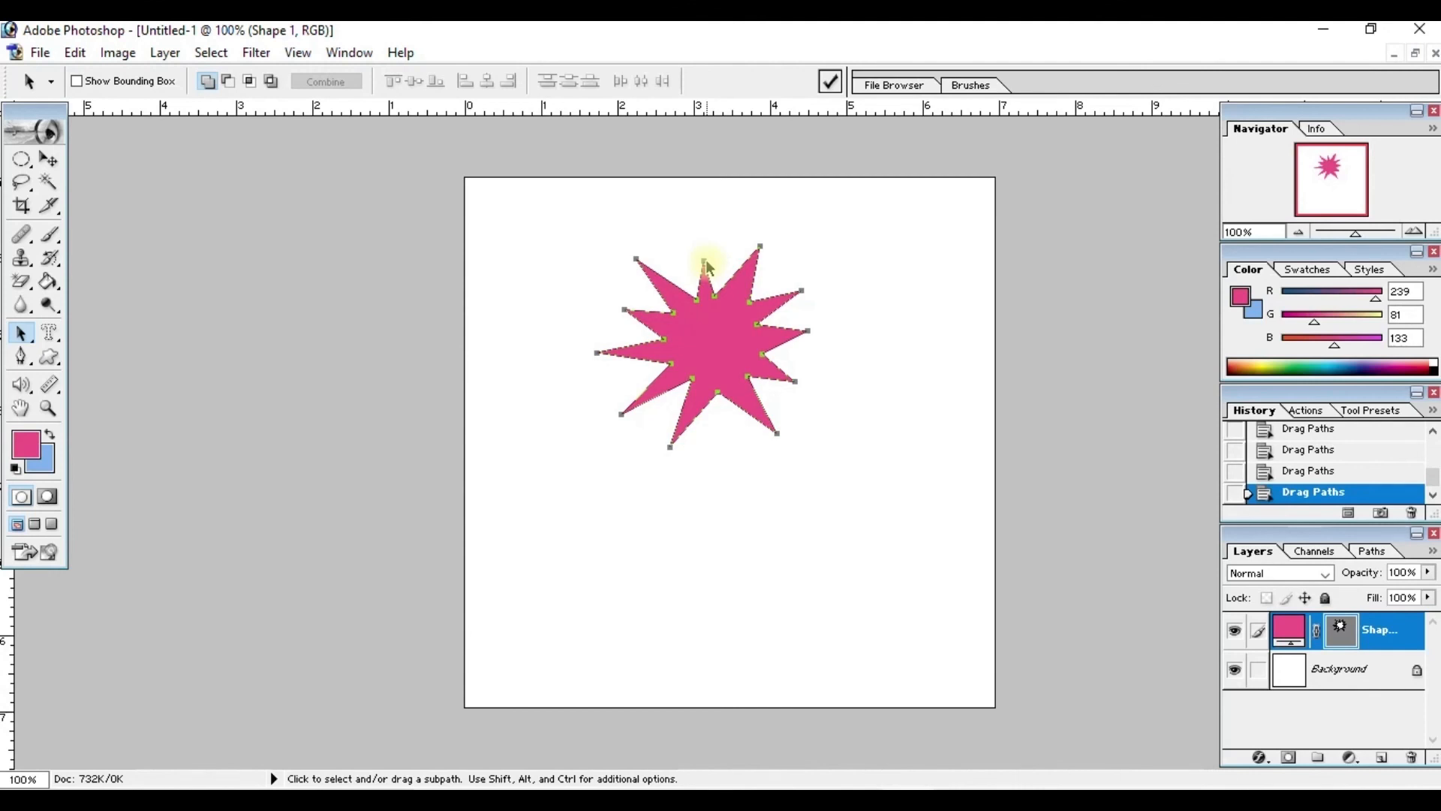
# Stretch the starburst's top two points outward by moving their anchor points with the Direct Selection Tool.
pyautogui.press('ctrl')
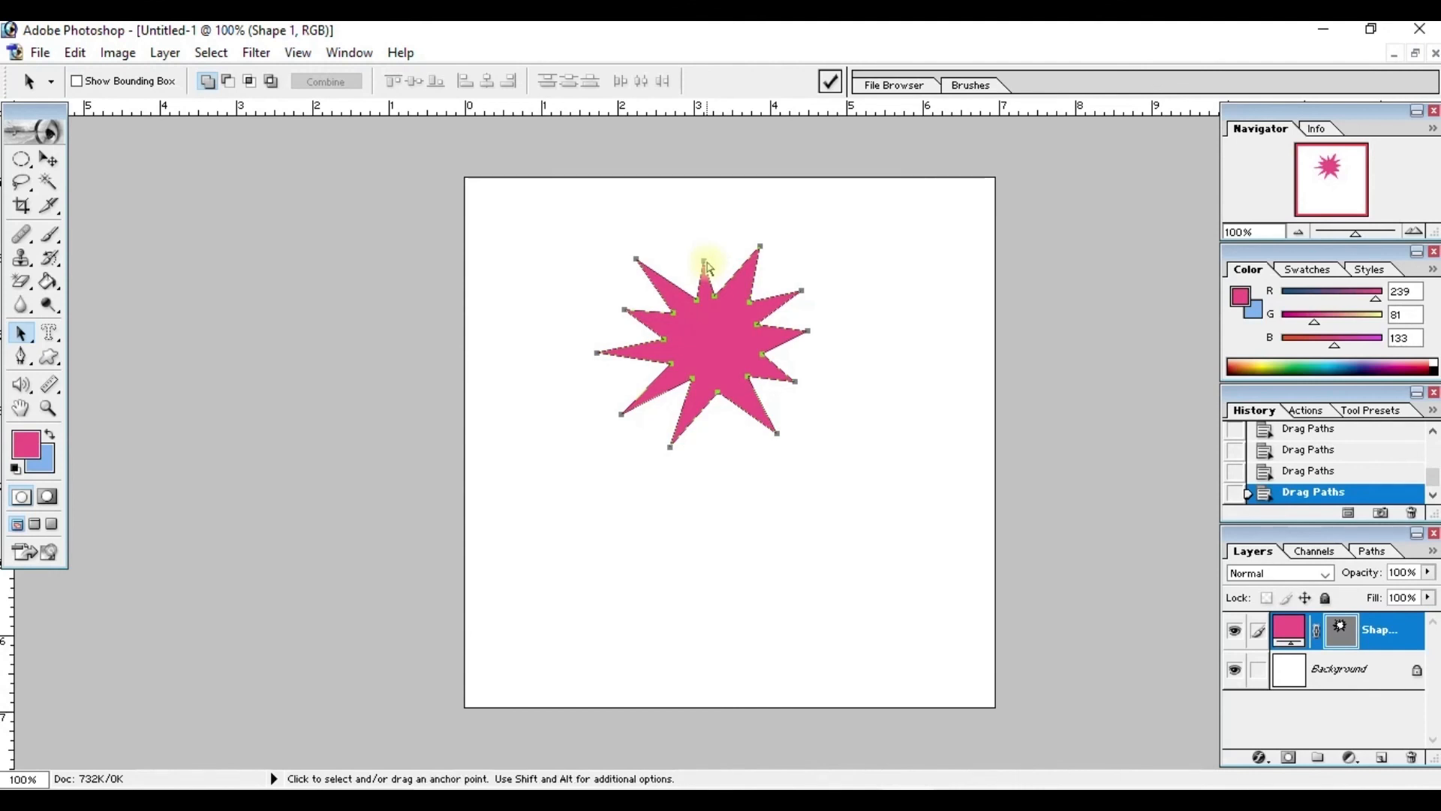
pyautogui.hotkey('shift', 'a')
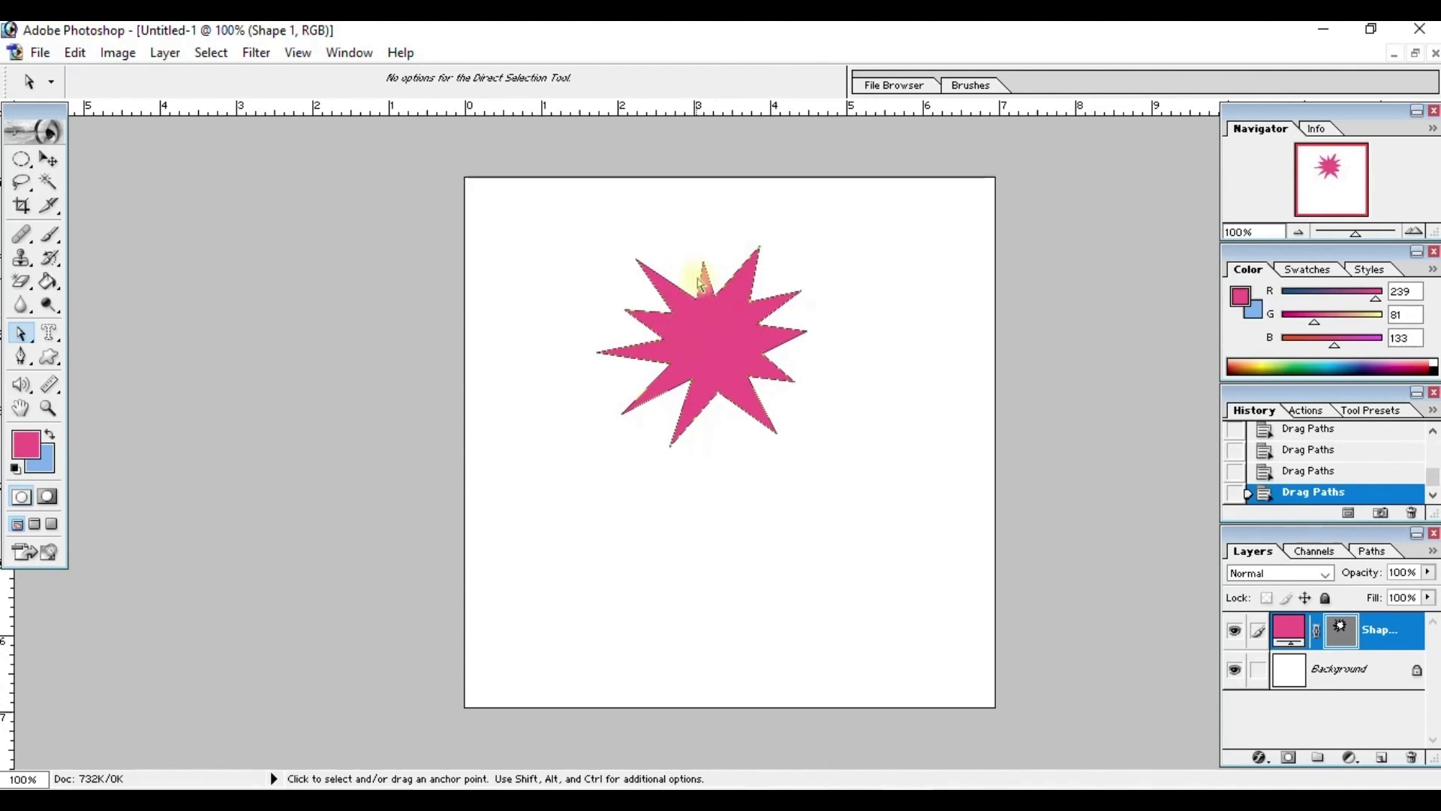
pyautogui.moveTo(706, 263); pyautogui.dragTo(773, 236)
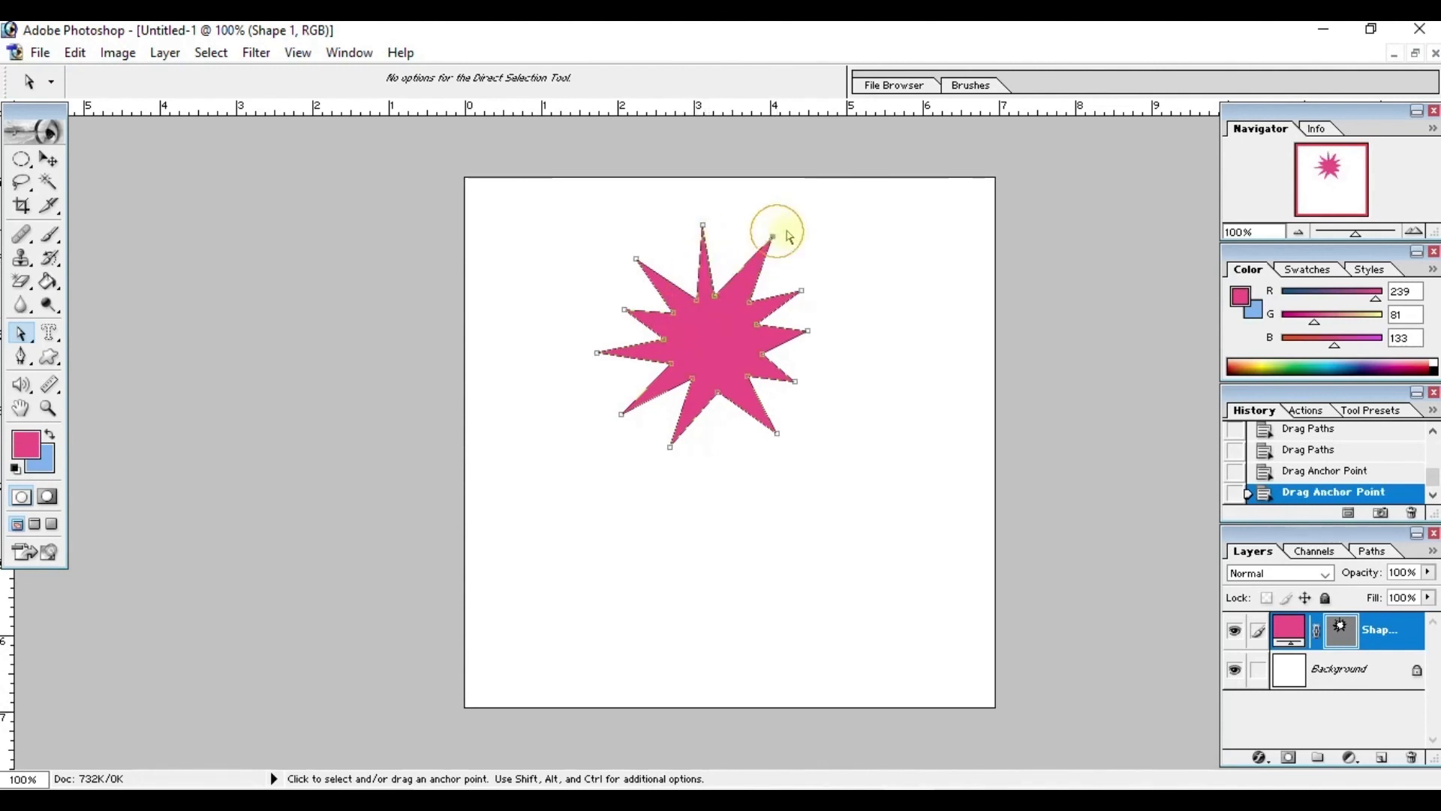
# Pull the starburst's short upper-right point outward and down by moving its tip anchor point with the Direct Selection Tool.
pyautogui.moveTo(801, 291); pyautogui.dragTo(849, 330)
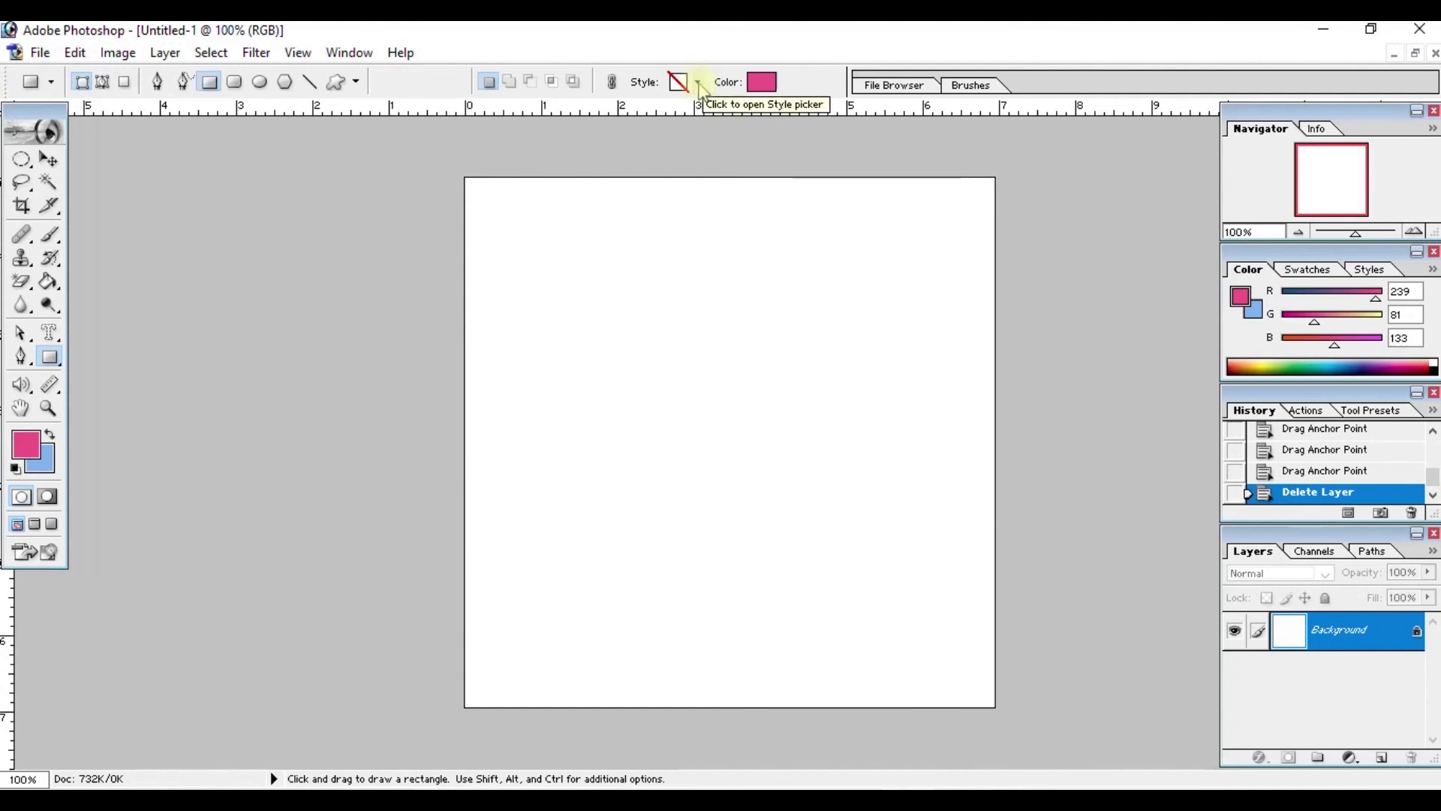
# View the available layer style presets for new shapes and switch from the Rectangle Tool to the Ellipse Tool.
pyautogui.click(696, 84)
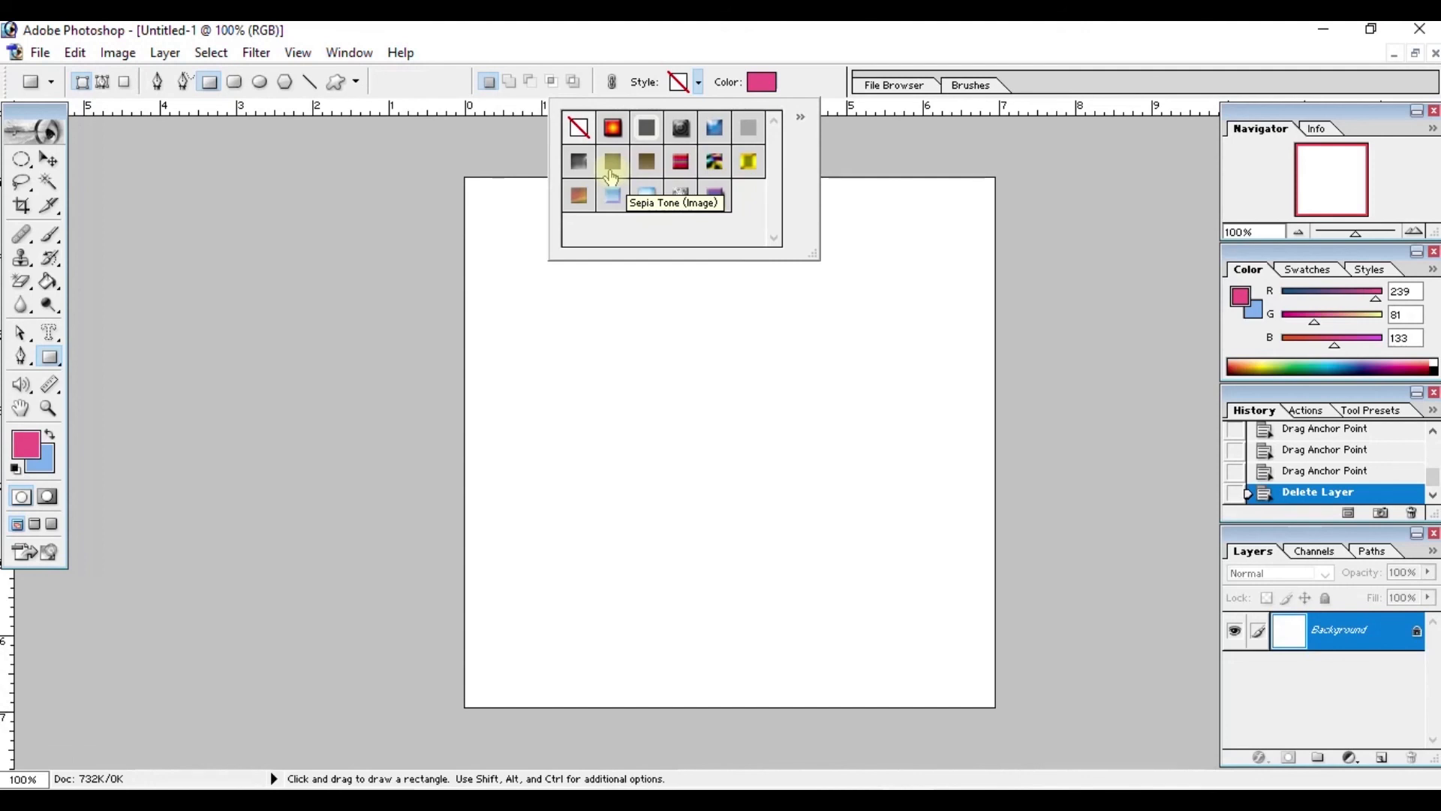
pyautogui.click(50, 358)
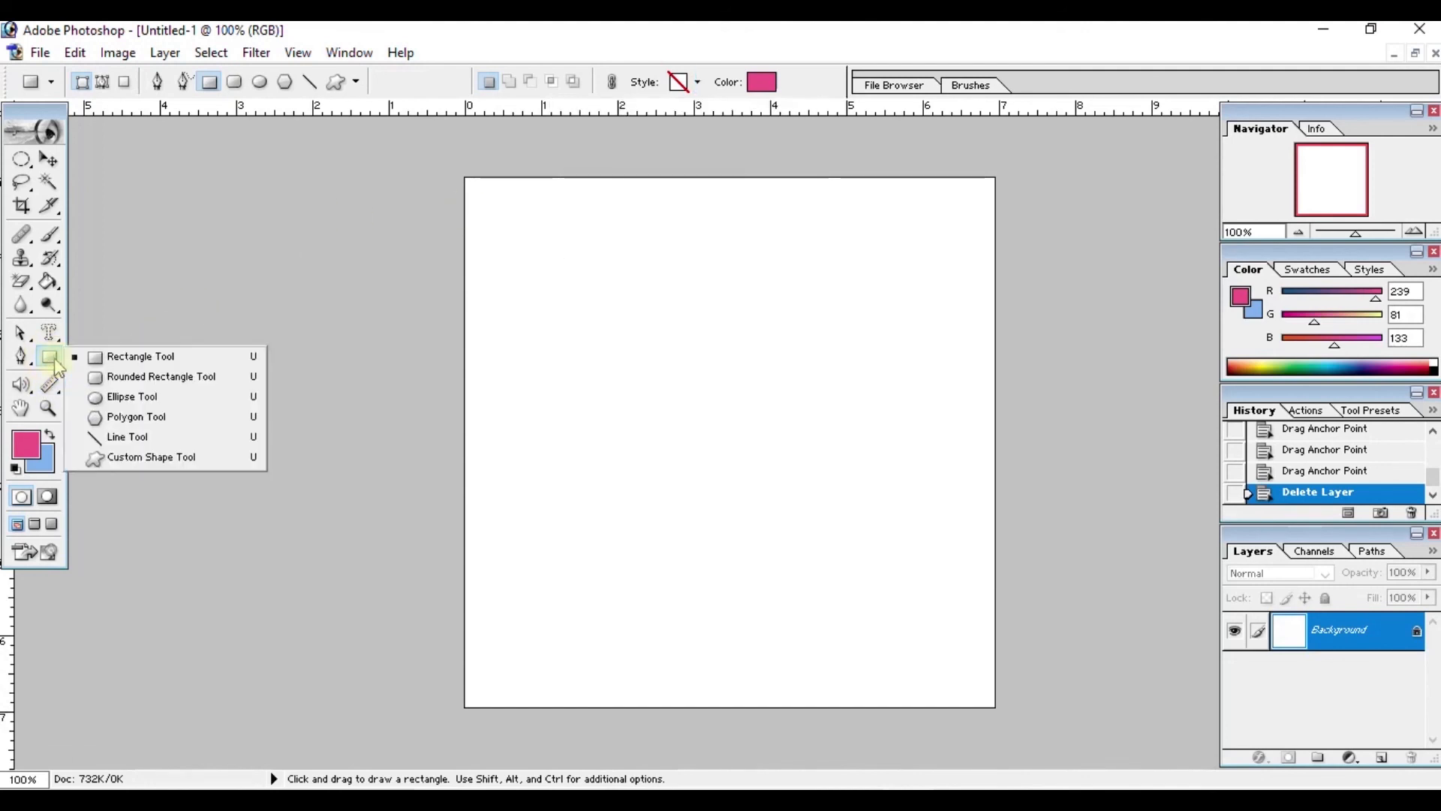
pyautogui.click(120, 397)
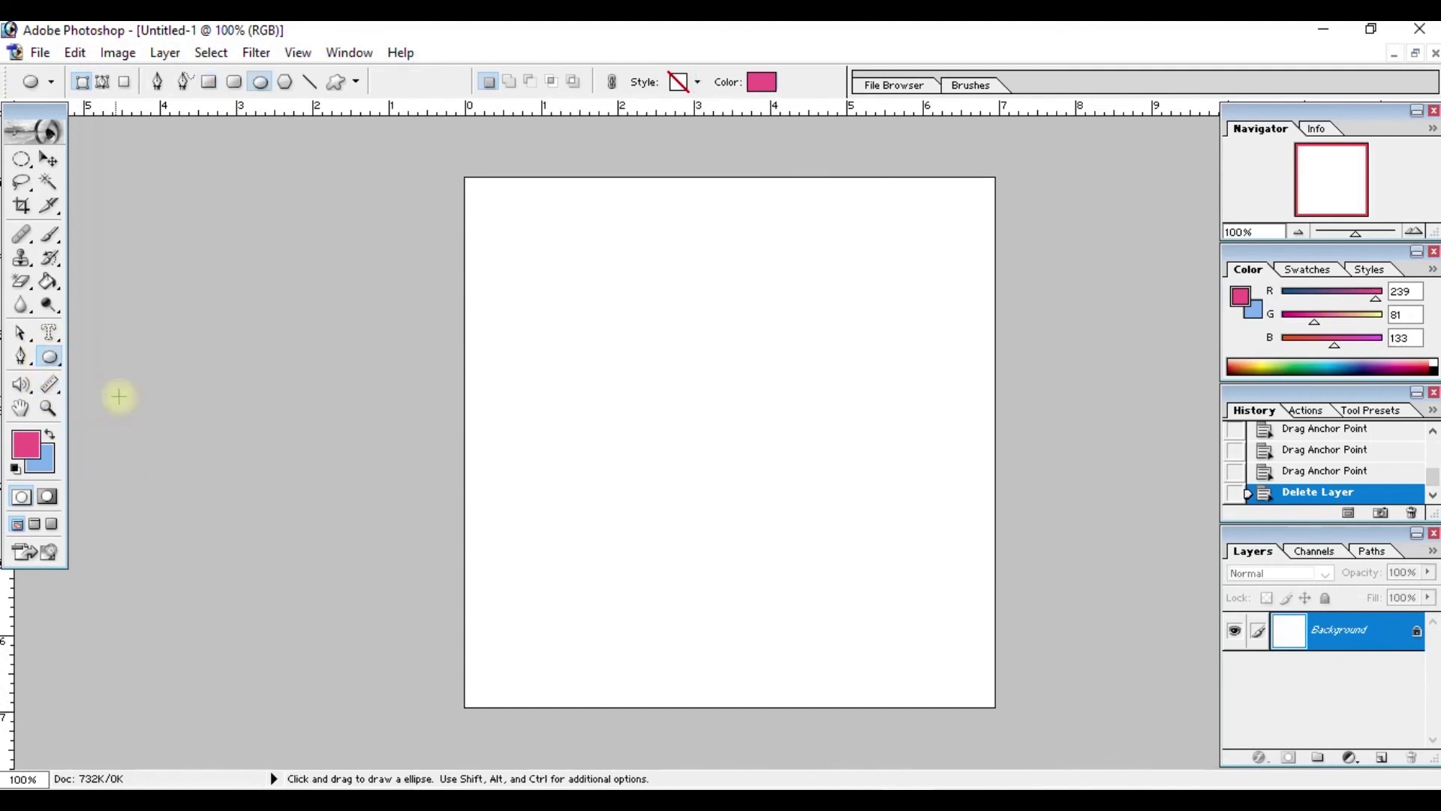
pyautogui.click(700, 82)
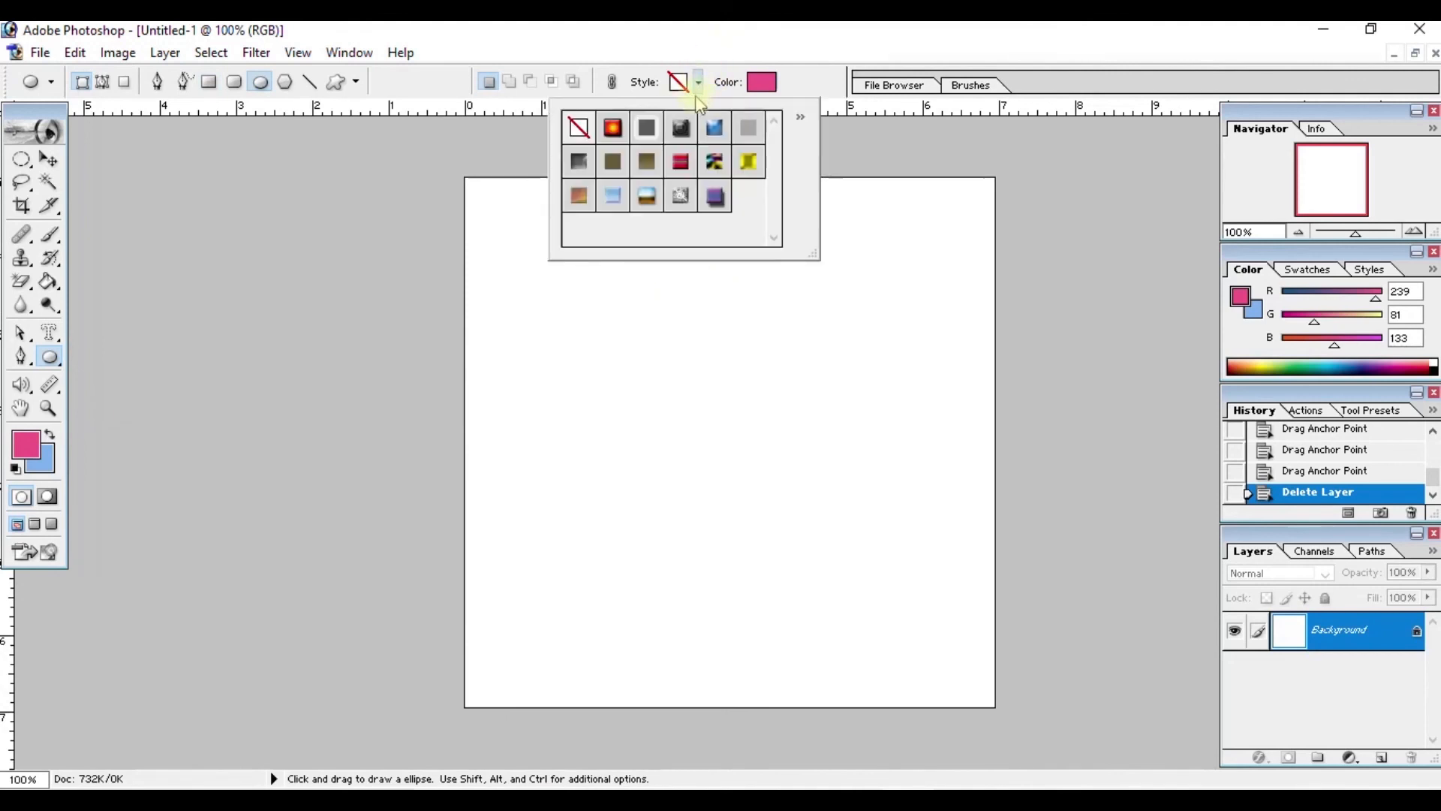
pyautogui.click(60, 365)
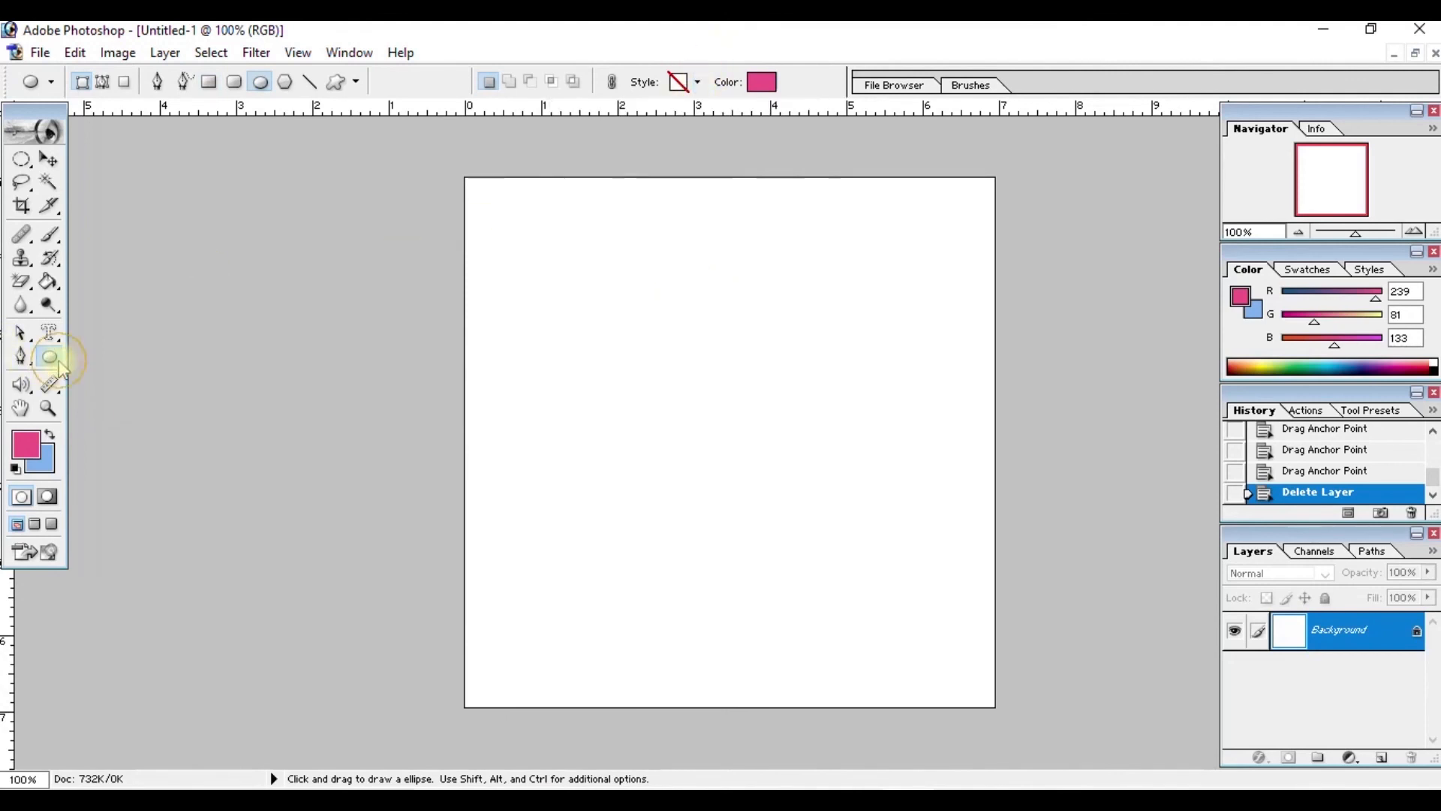
# Choose the yellow preset style for new shapes and draw two circles, one near the canvas centre and a smaller one to its upper right.
pyautogui.click(700, 84)
pyautogui.click(748, 161)
pyautogui.click(604, 304)
pyautogui.moveTo(604, 304); pyautogui.dragTo(750, 499)
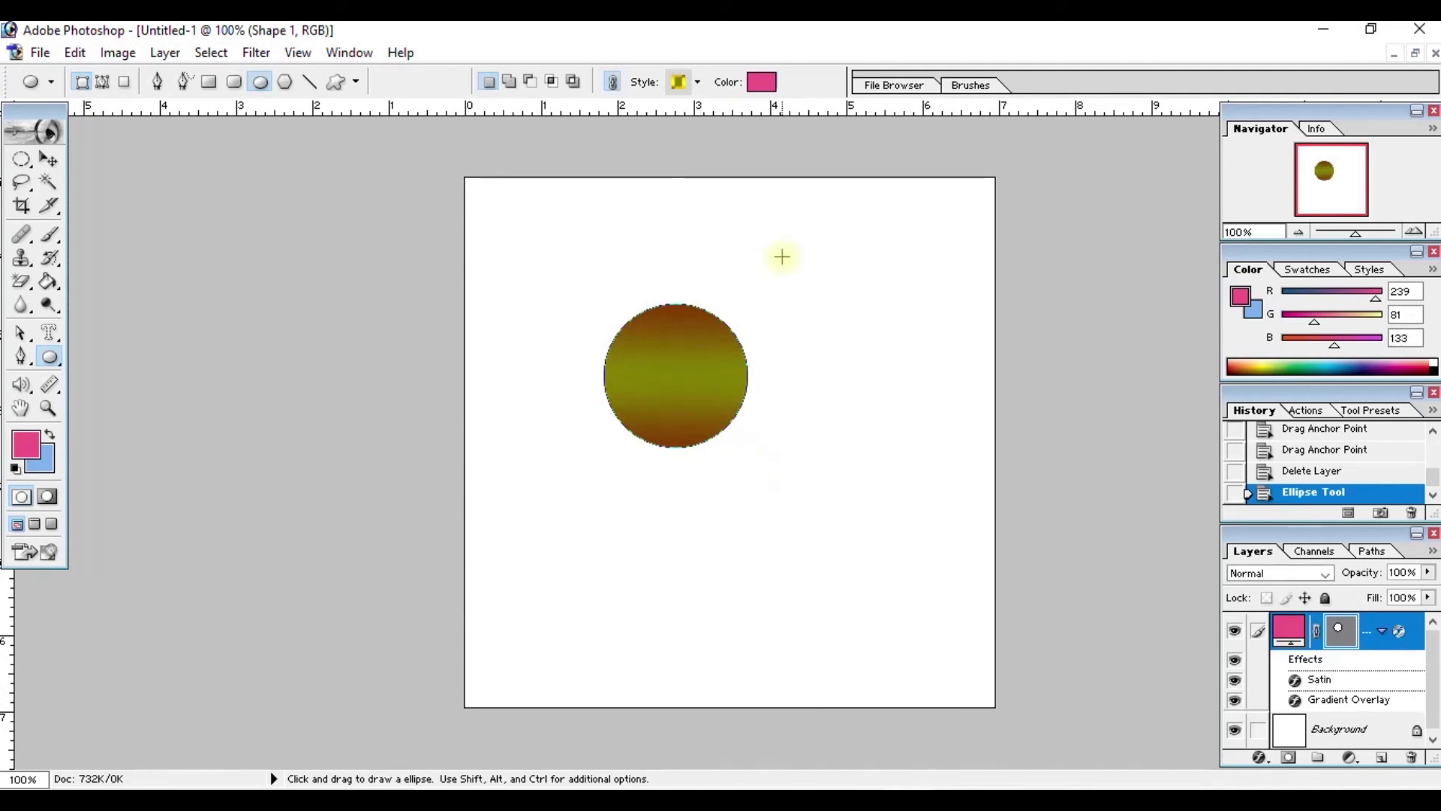
pyautogui.moveTo(783, 256); pyautogui.dragTo(899, 436)
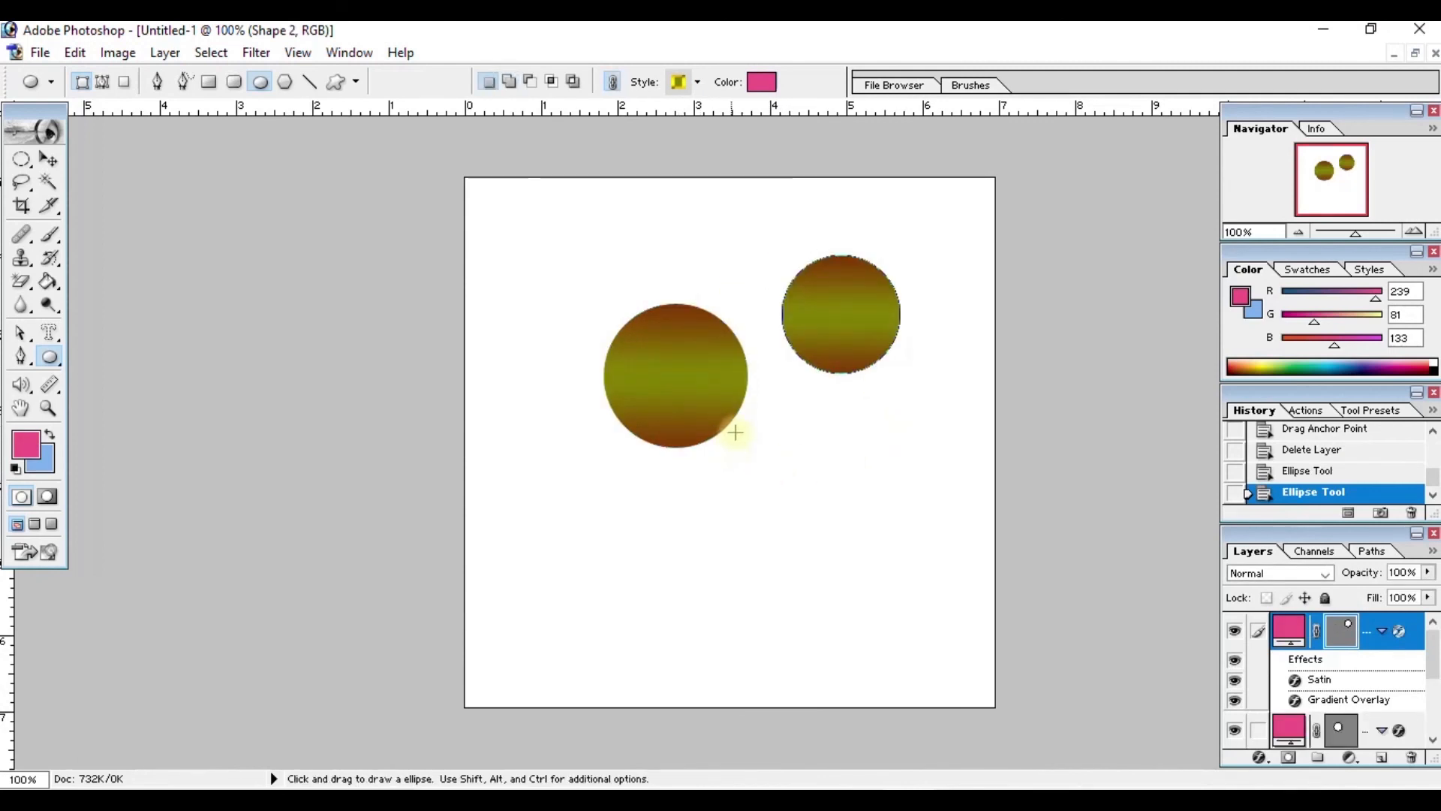